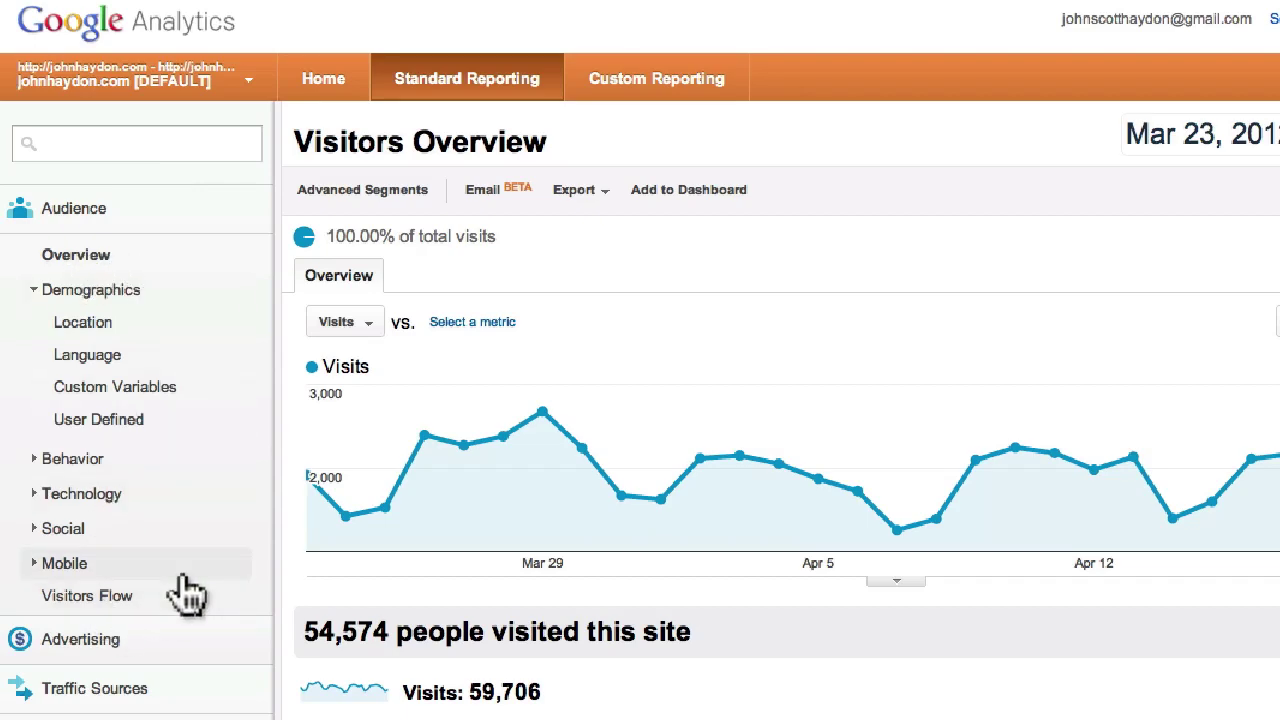
- Expand Traffic Sources in the sidebar to list the All Traffic, Direct and Referrals reports
{"action": "scroll", "coordinate": [188, 592], "scroll_direction": "down", "scroll_amount": 1}
{"action": "scroll", "coordinate": [188, 592], "scroll_direction": "up", "scroll_amount": 1}
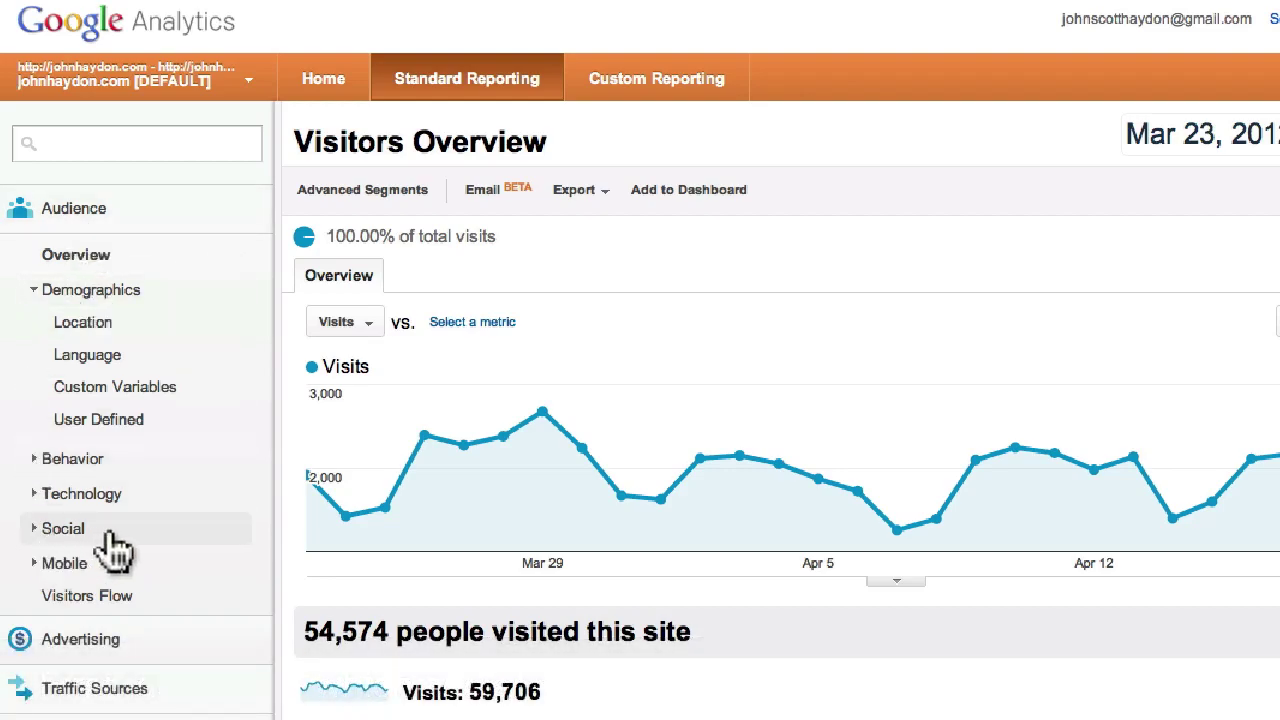
{"action": "left_click", "coordinate": [35, 688]}
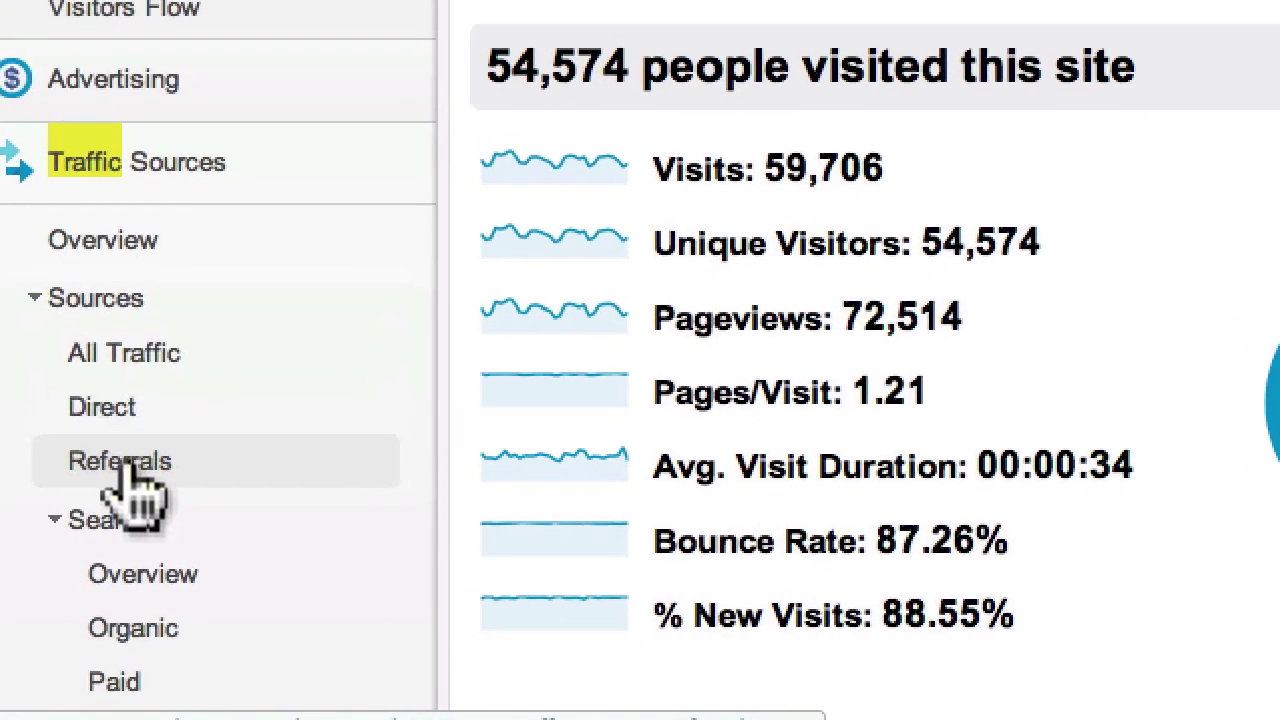
- Open the Referrals report and scroll through its source table, led by facebook.com
{"action": "left_click", "coordinate": [118, 460]}
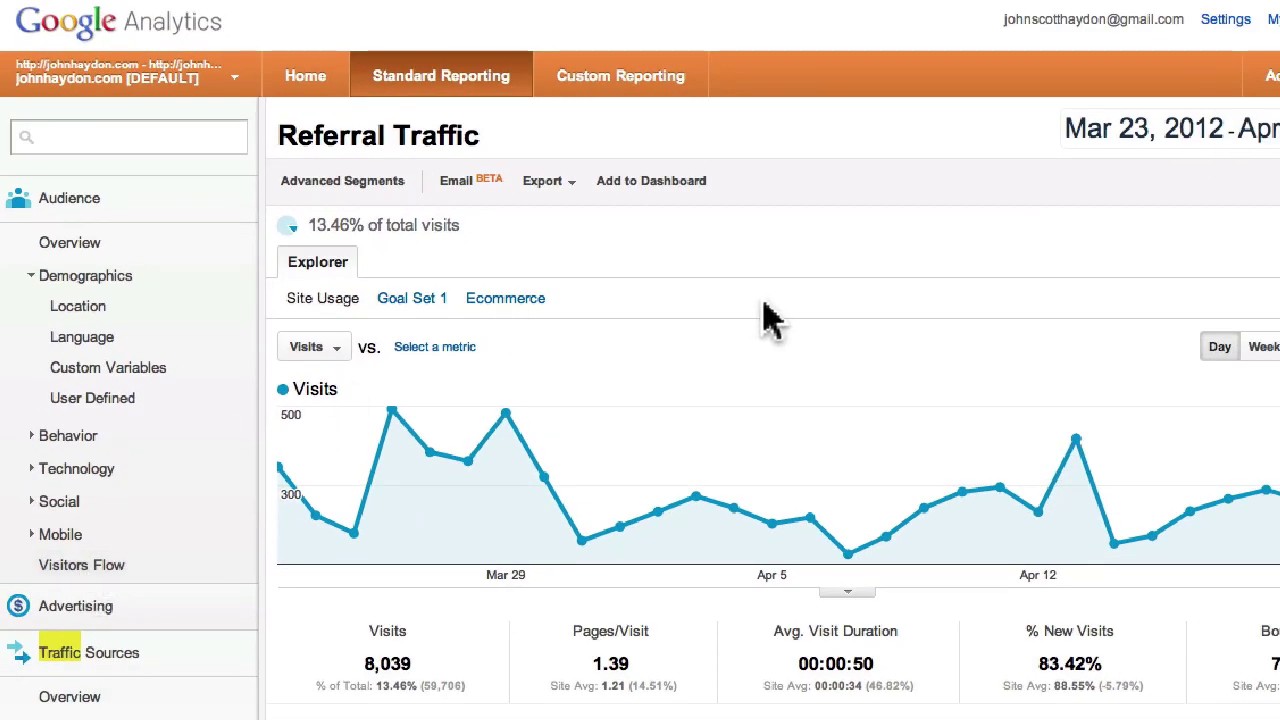
{"action": "scroll", "coordinate": [766, 314], "scroll_direction": "down", "scroll_amount": 4}
{"action": "scroll", "coordinate": [766, 314], "scroll_direction": "down", "scroll_amount": 1}
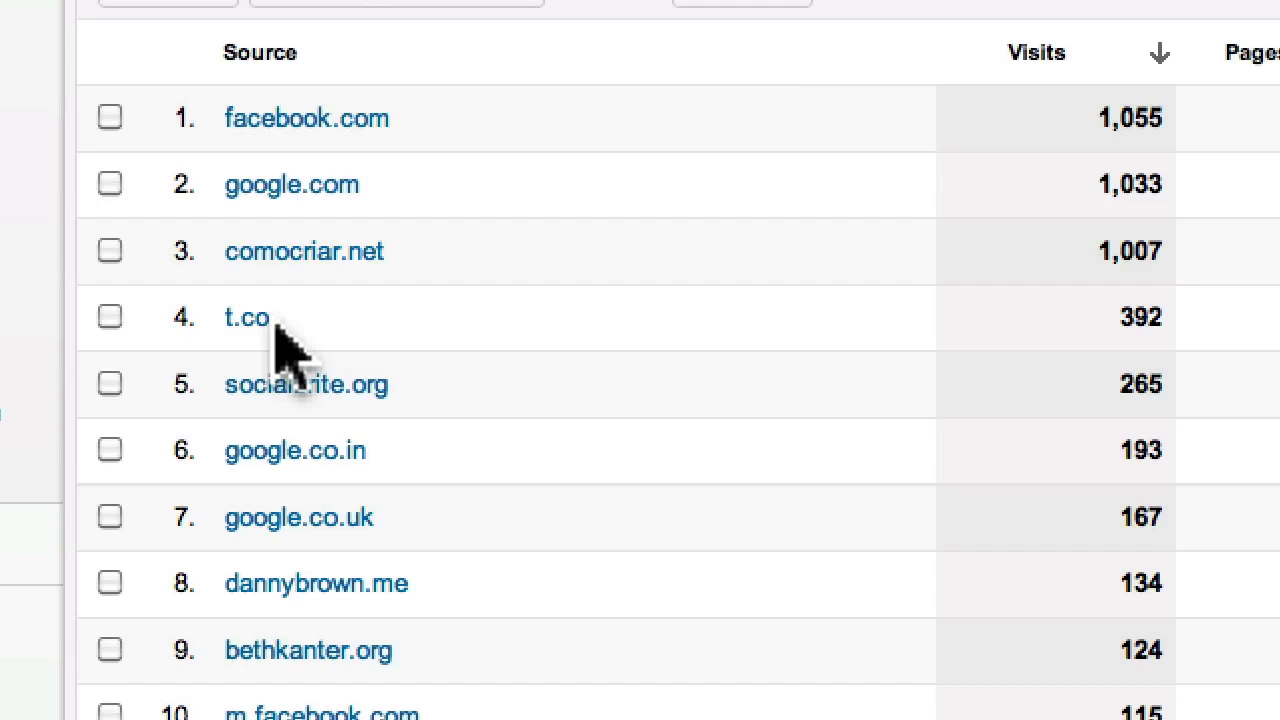
{"action": "scroll", "coordinate": [594, 323], "scroll_direction": "down", "scroll_amount": 5}
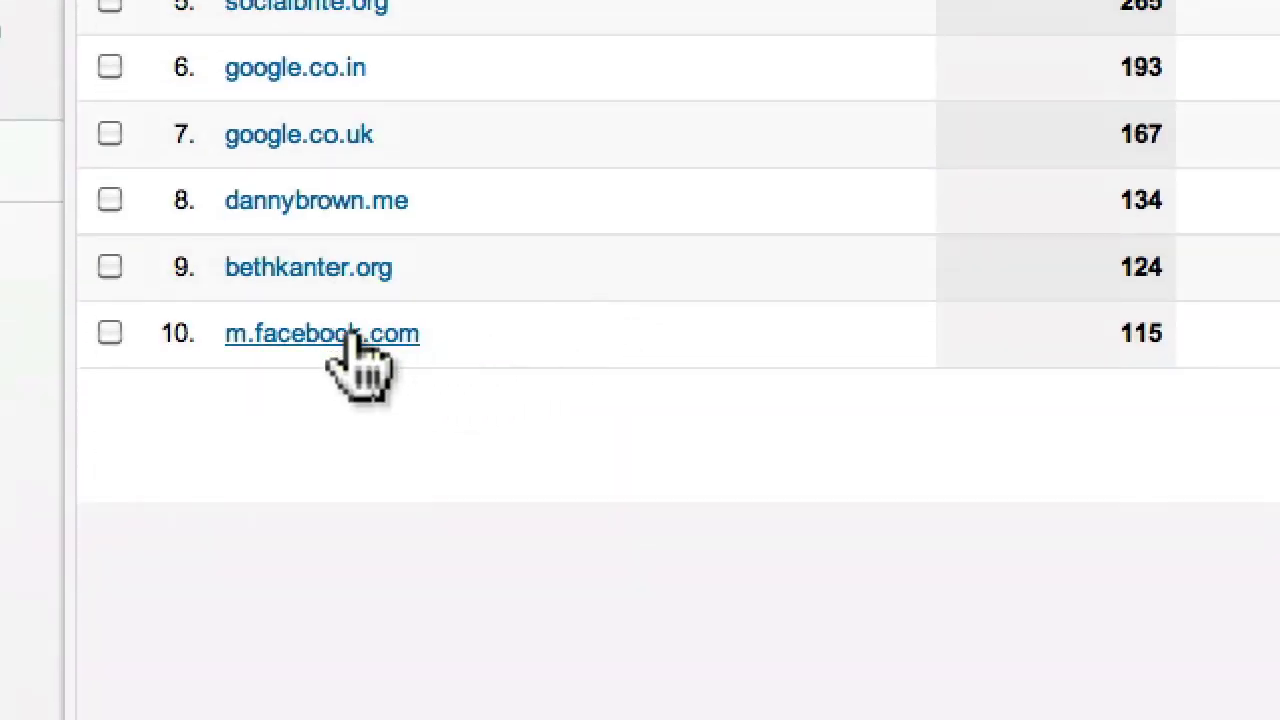
{"action": "scroll", "coordinate": [723, 429], "scroll_direction": "up", "scroll_amount": 4}
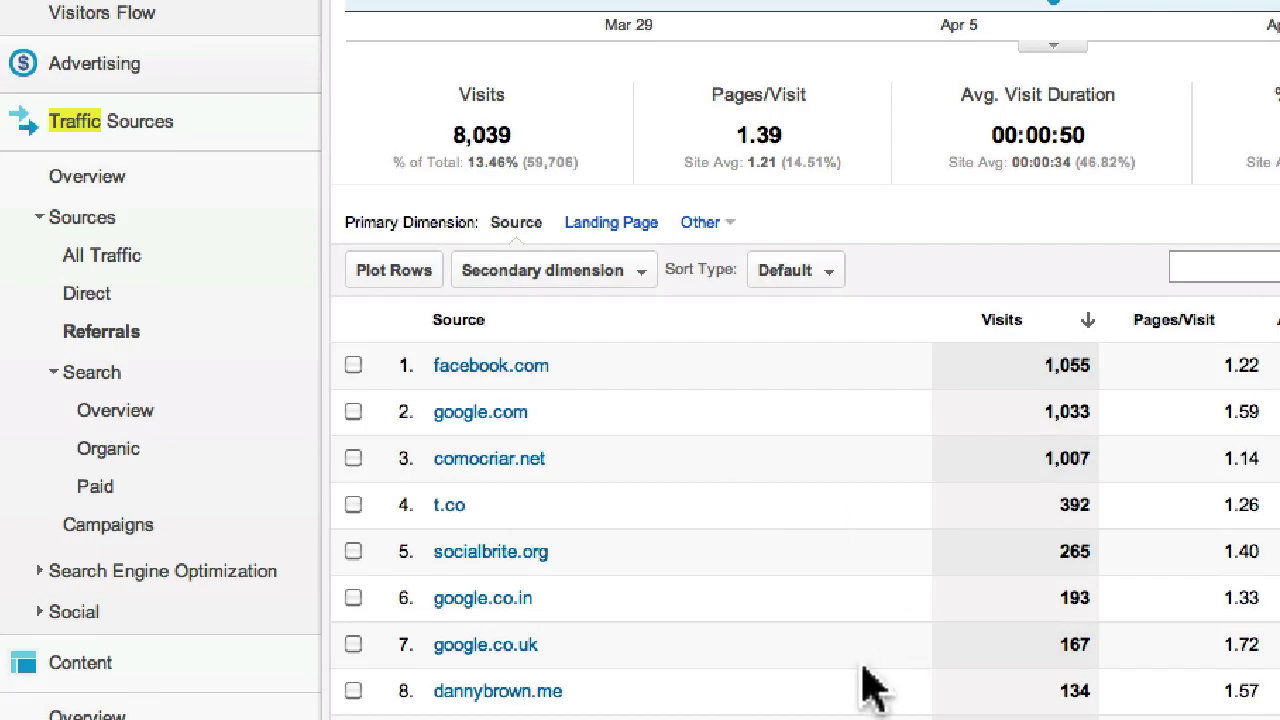
{"action": "scroll", "coordinate": [866, 686], "scroll_direction": "up", "scroll_amount": 7}
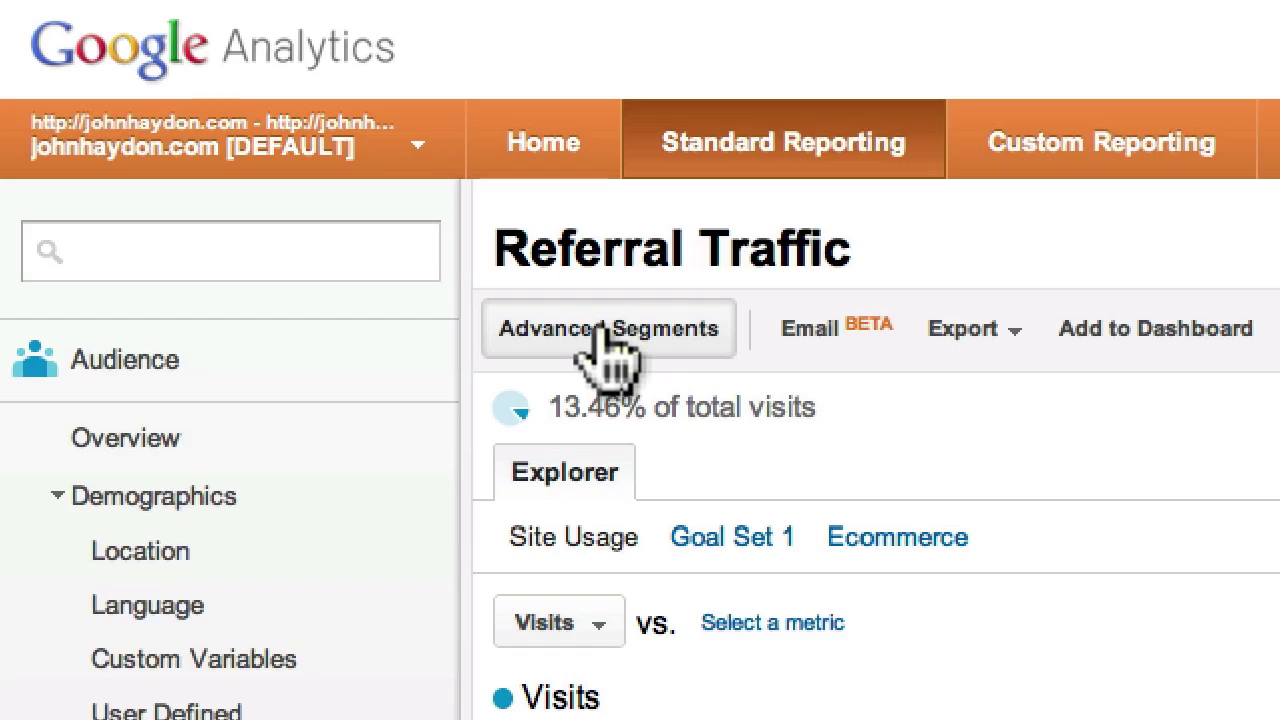
- Start a new custom segment from Advanced Segments and name it 'Traffic from Facebook'
{"action": "left_click", "coordinate": [652, 330]}
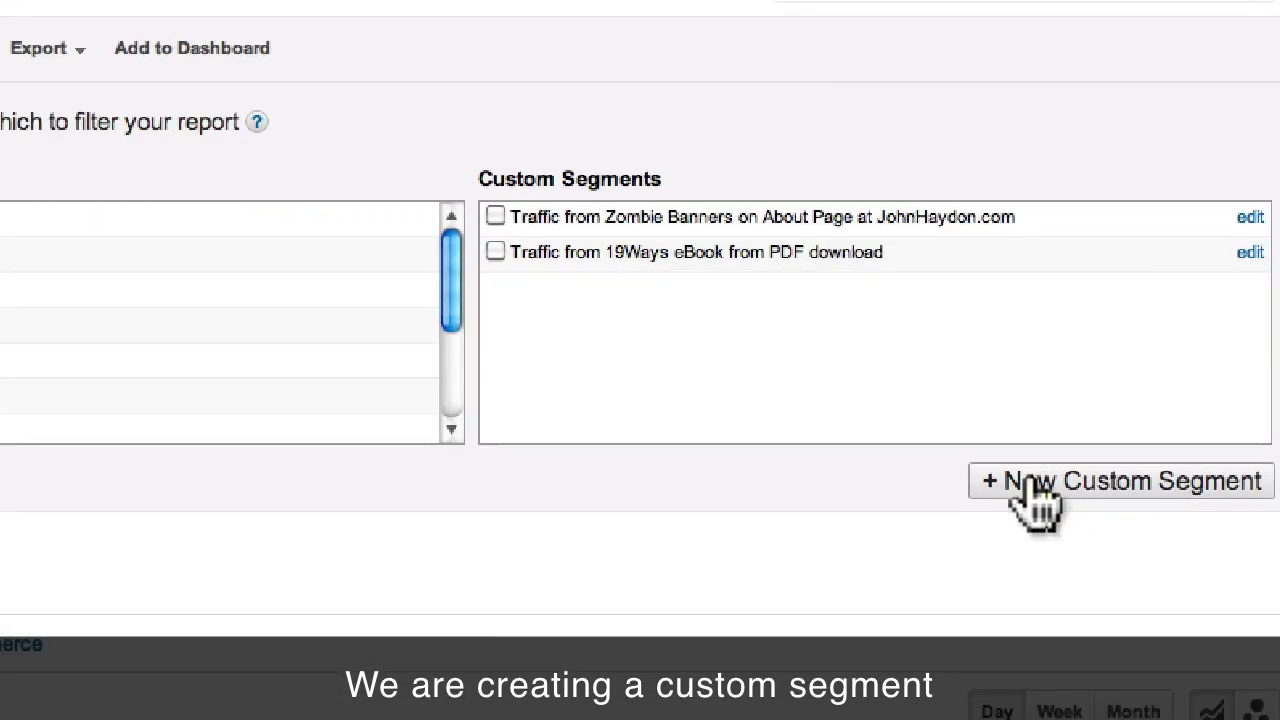
{"action": "left_click", "coordinate": [960, 485]}
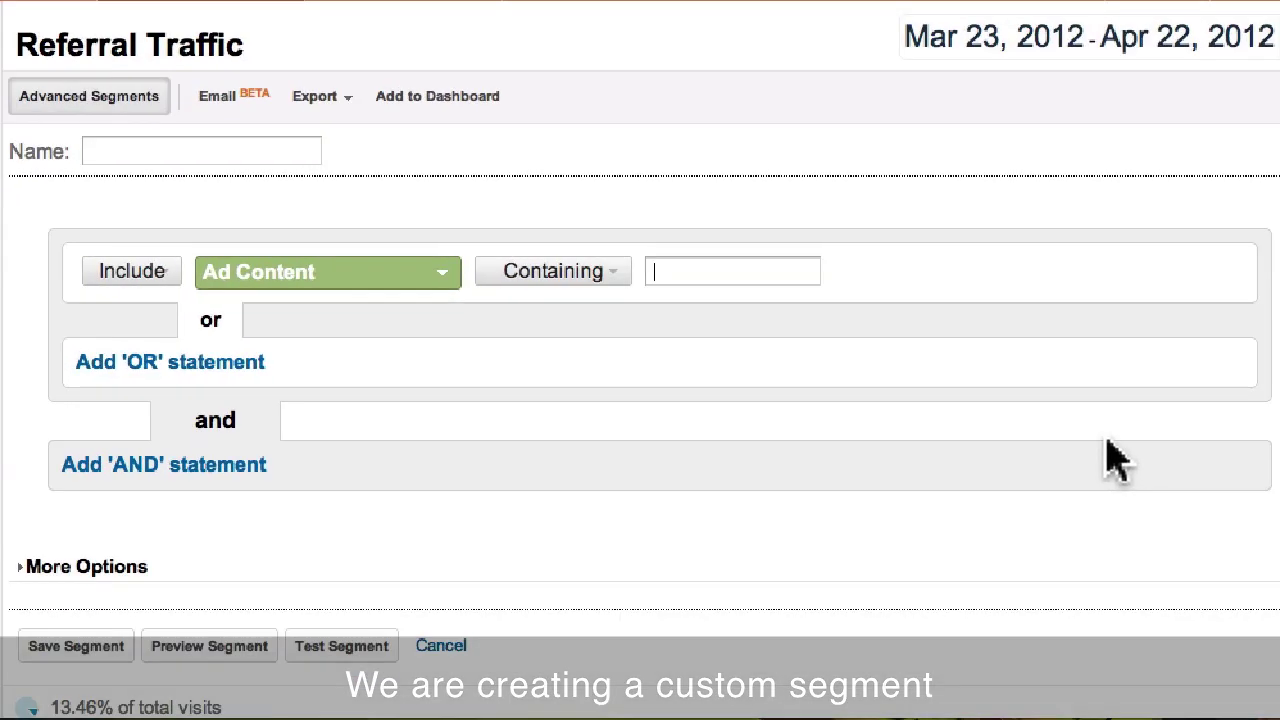
{"action": "left_click", "coordinate": [111, 157]}
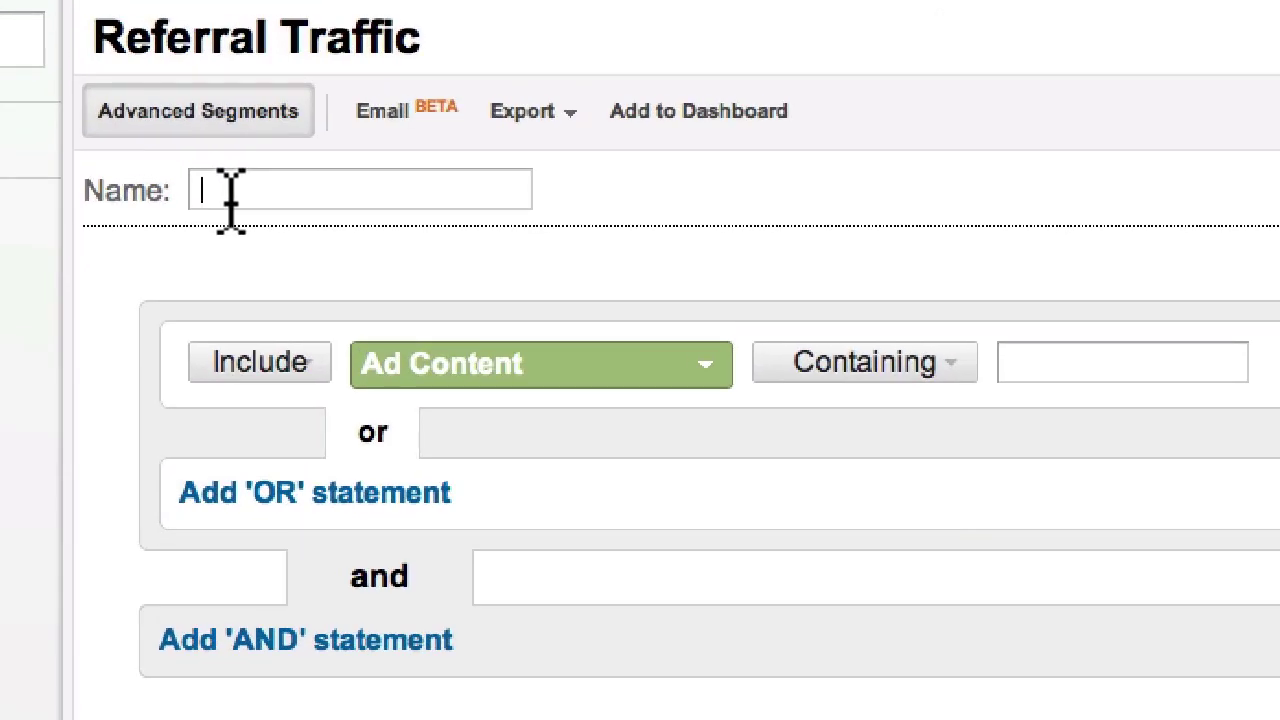
{"action": "type", "text": "Traffic from Facebook"}
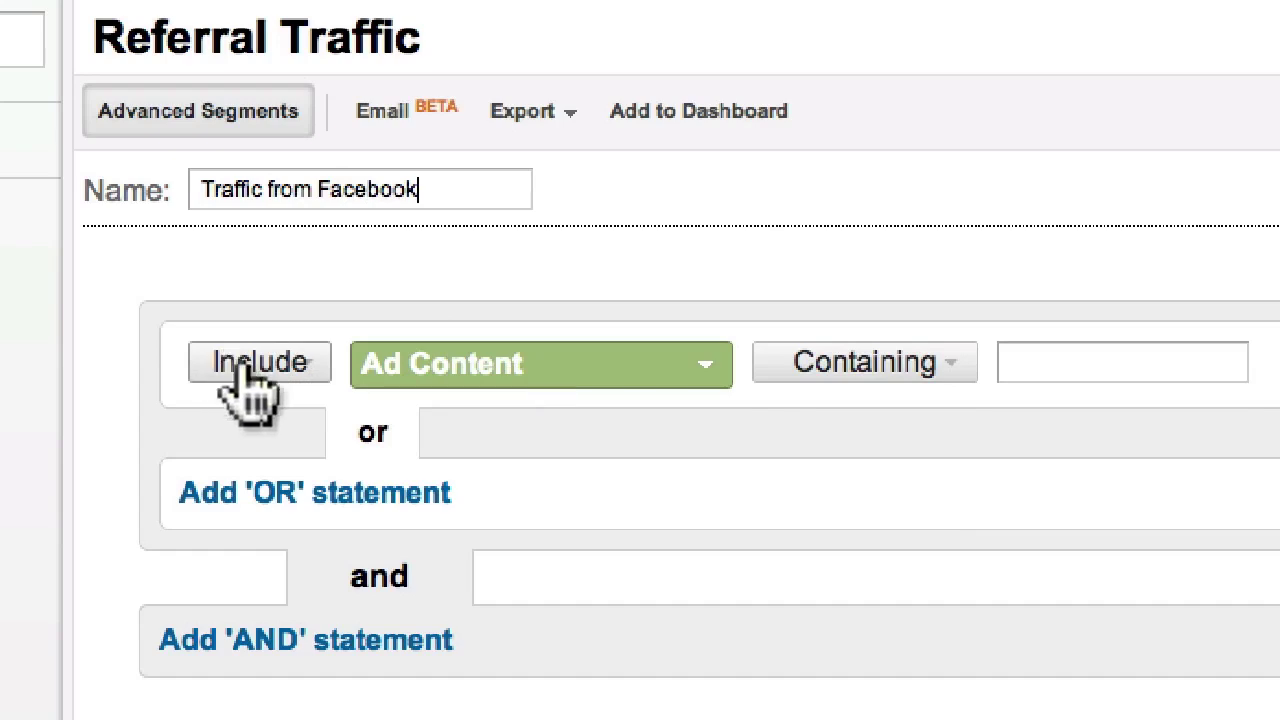
- Add an include condition: Source containing facebook.com
{"action": "left_click", "coordinate": [640, 366]}
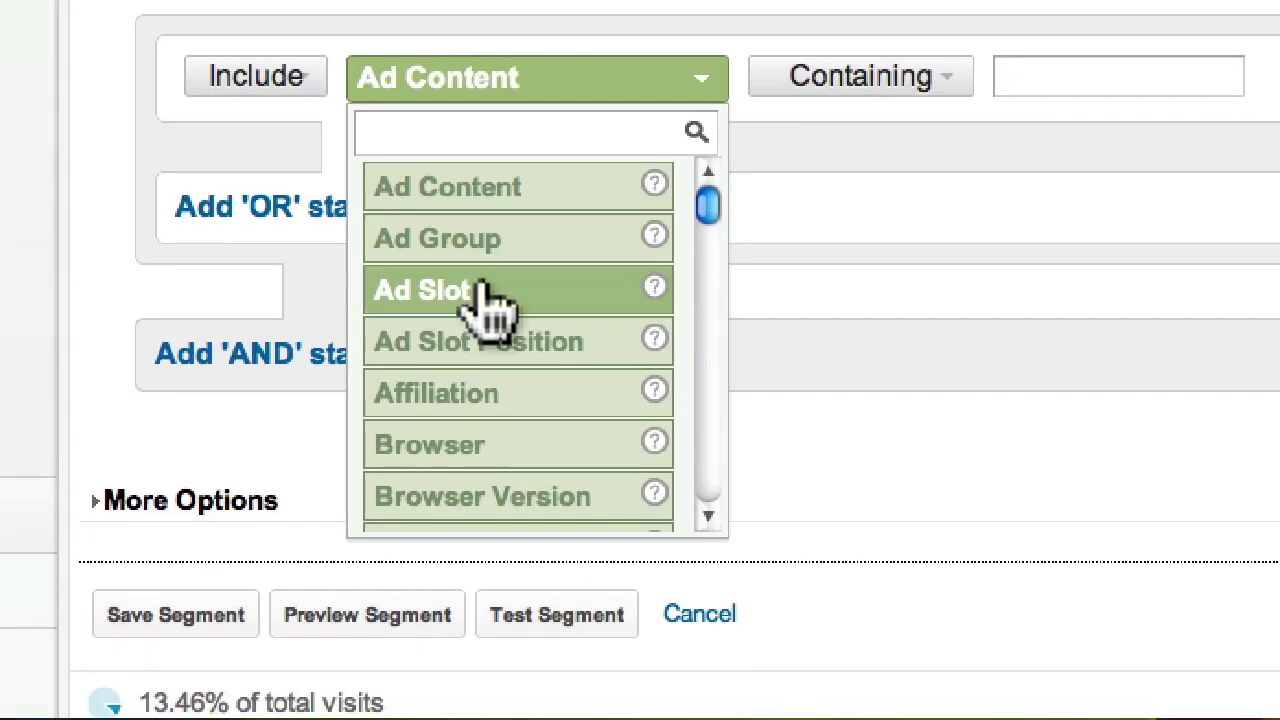
{"action": "scroll", "coordinate": [487, 300], "scroll_direction": "down", "scroll_amount": 15}
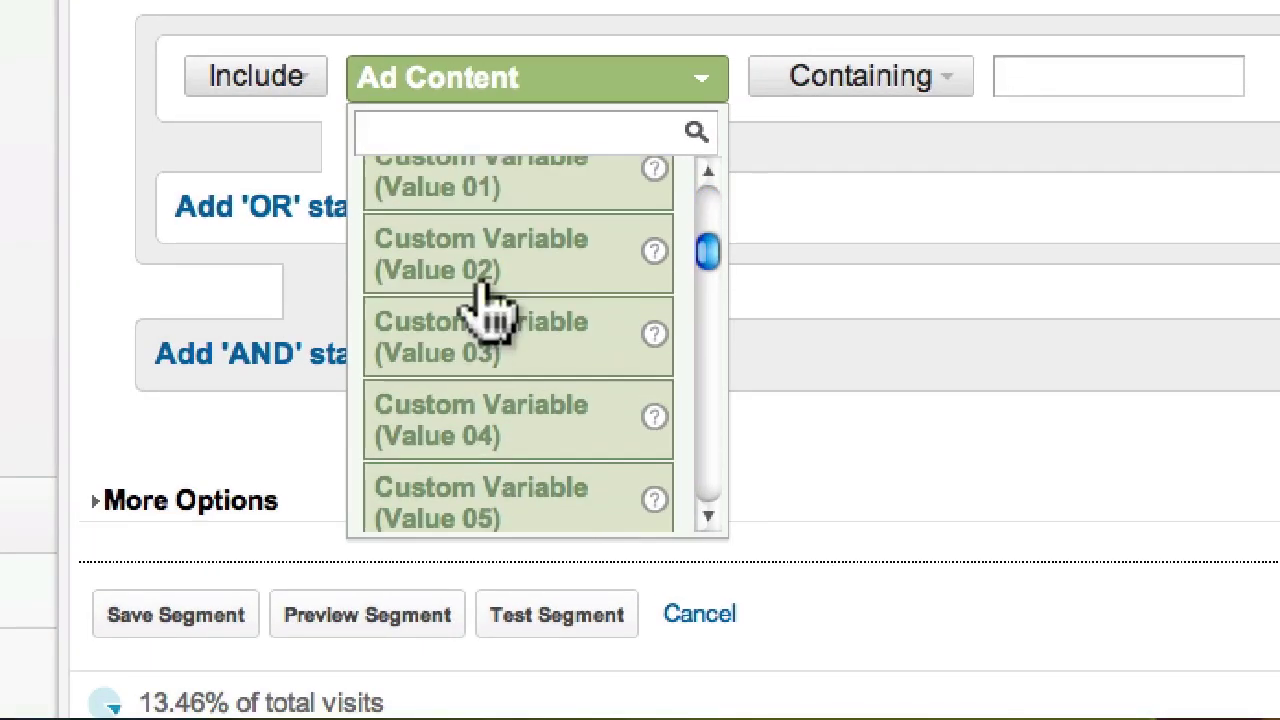
{"action": "scroll", "coordinate": [487, 300], "scroll_direction": "down", "scroll_amount": 20}
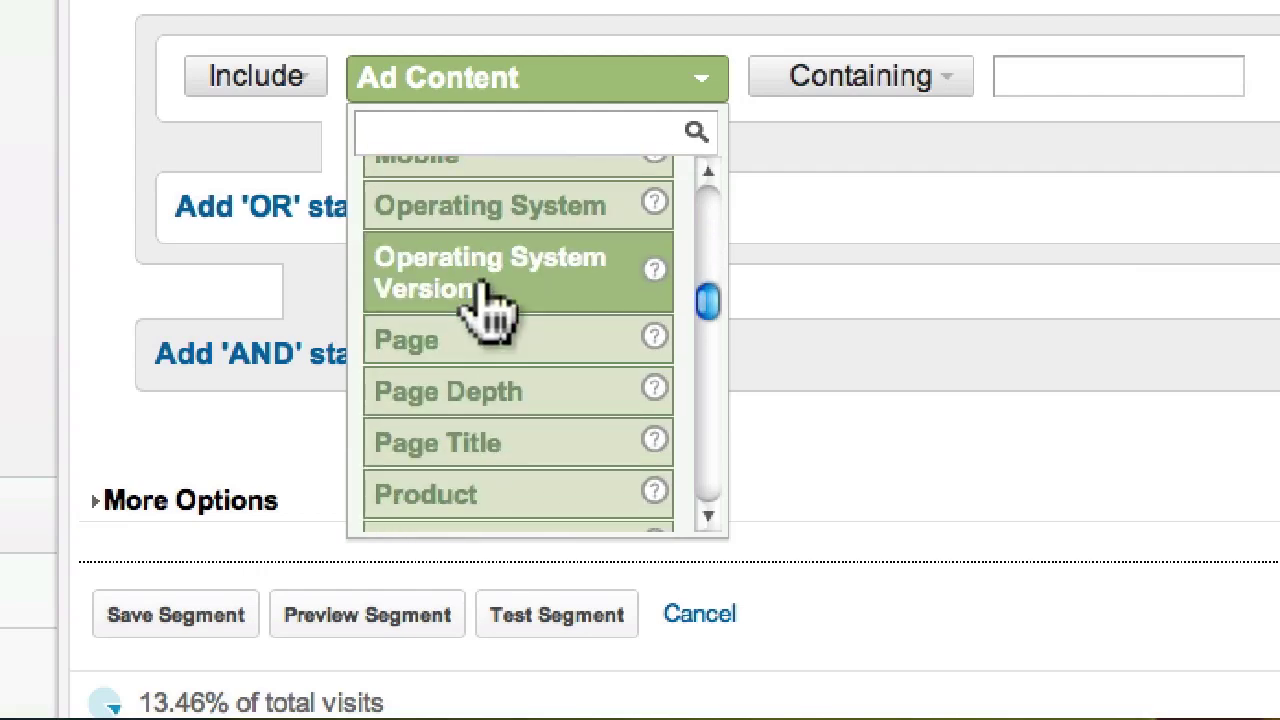
{"action": "scroll", "coordinate": [487, 300], "scroll_direction": "down", "scroll_amount": 12}
{"action": "left_click", "coordinate": [429, 357]}
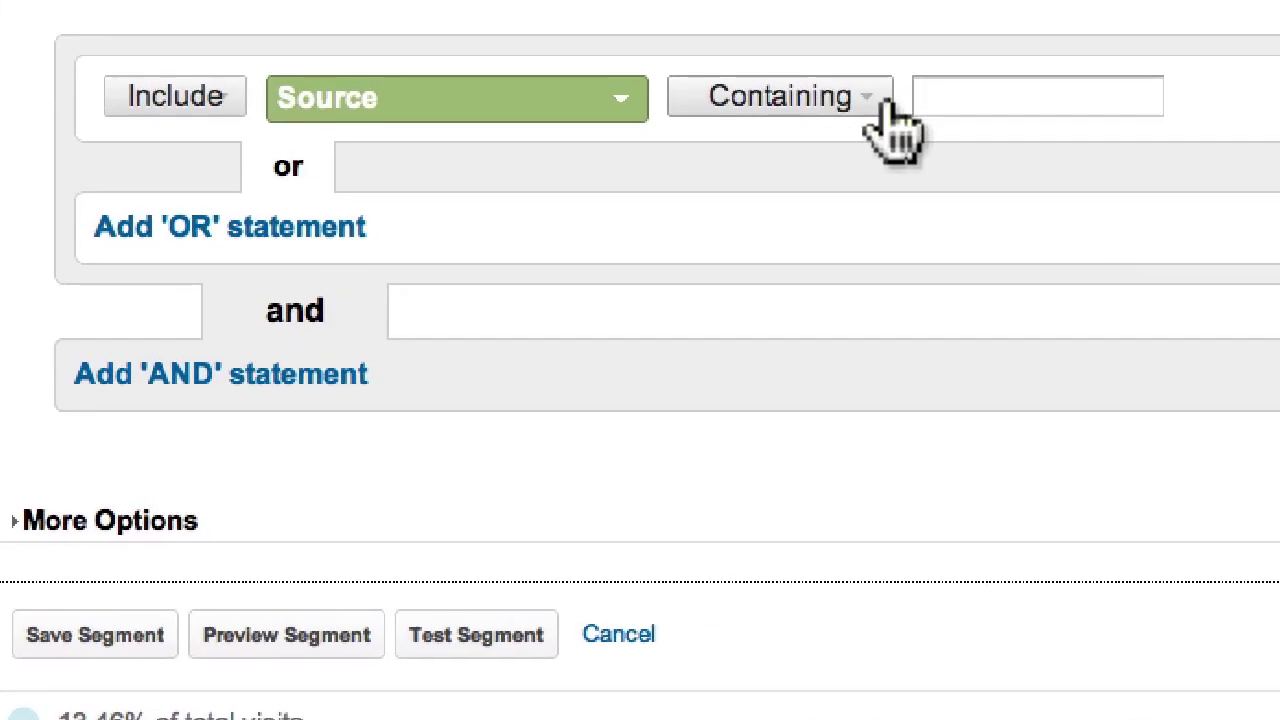
{"action": "left_click", "coordinate": [860, 96]}
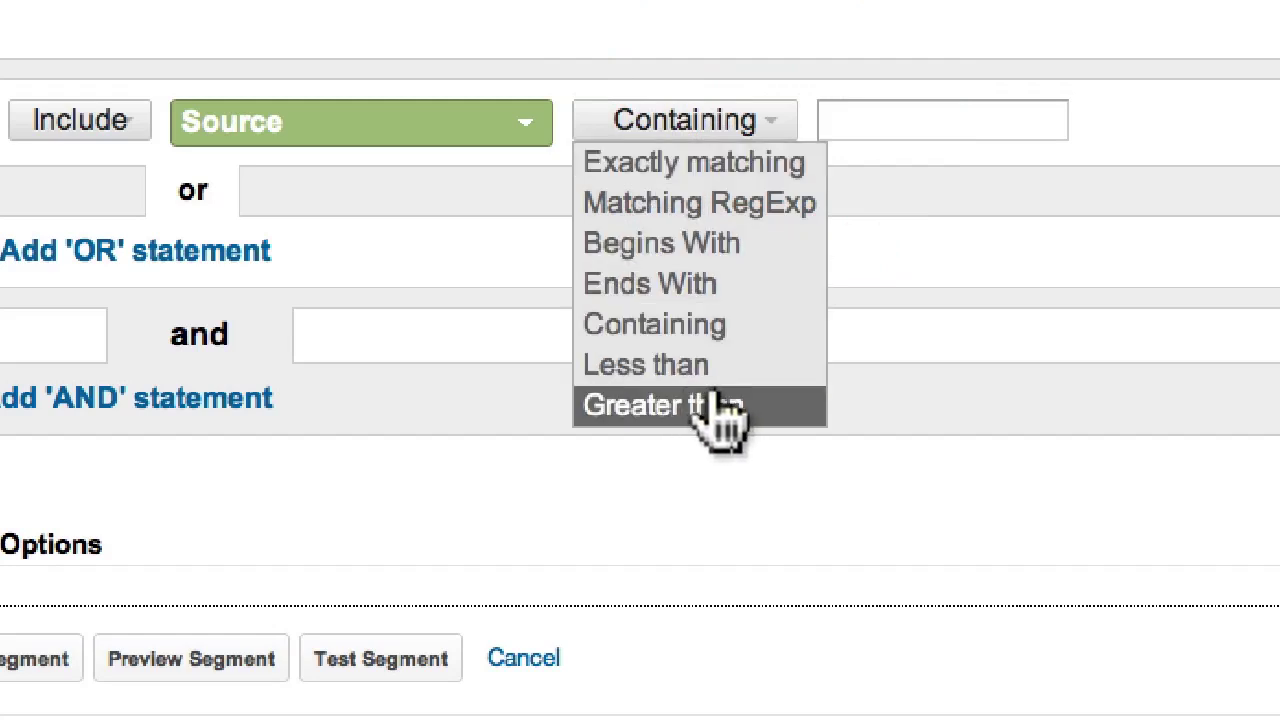
{"action": "left_click", "coordinate": [695, 324]}
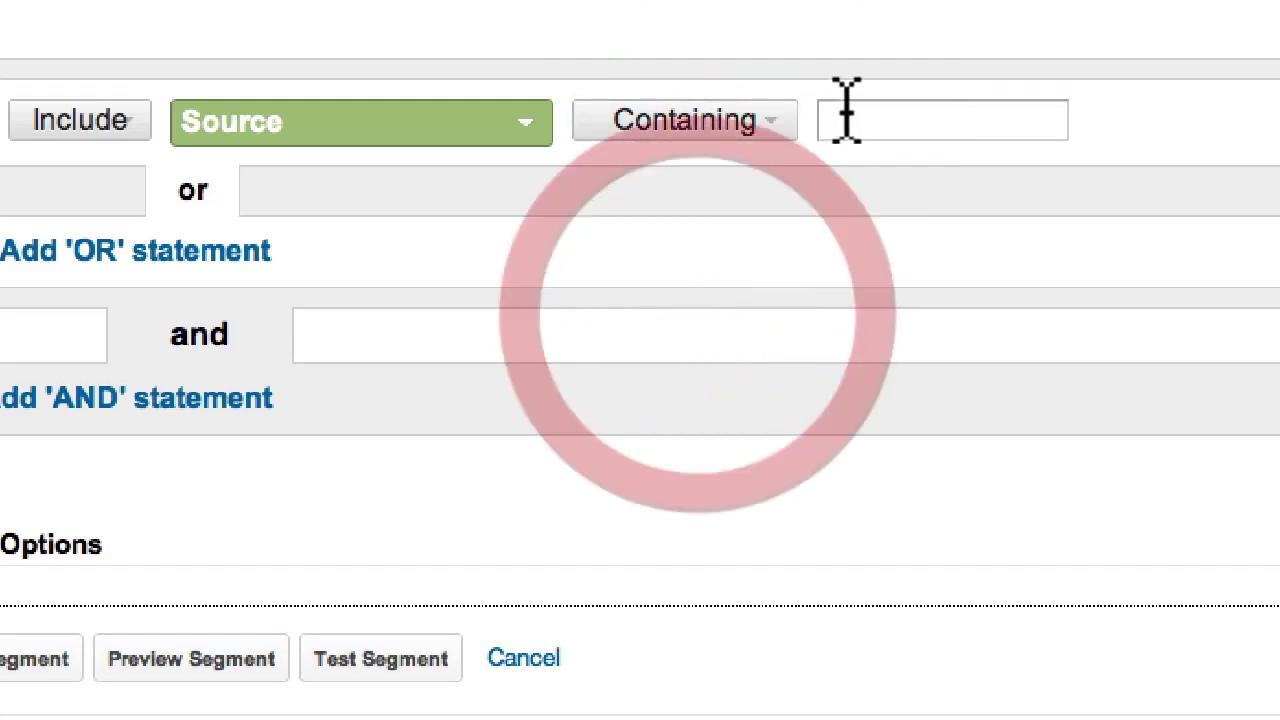
{"action": "left_click", "coordinate": [846, 123]}
{"action": "type", "text": "faceb"}
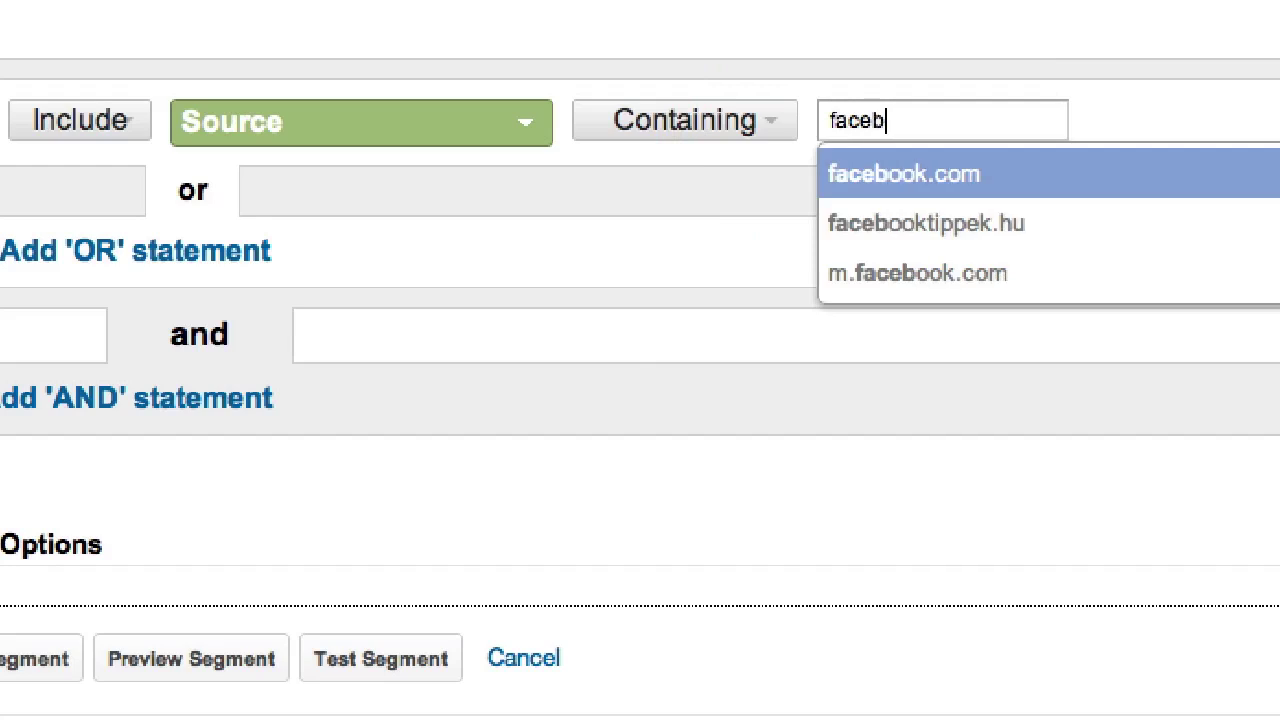
{"action": "type", "text": "ook.com"}
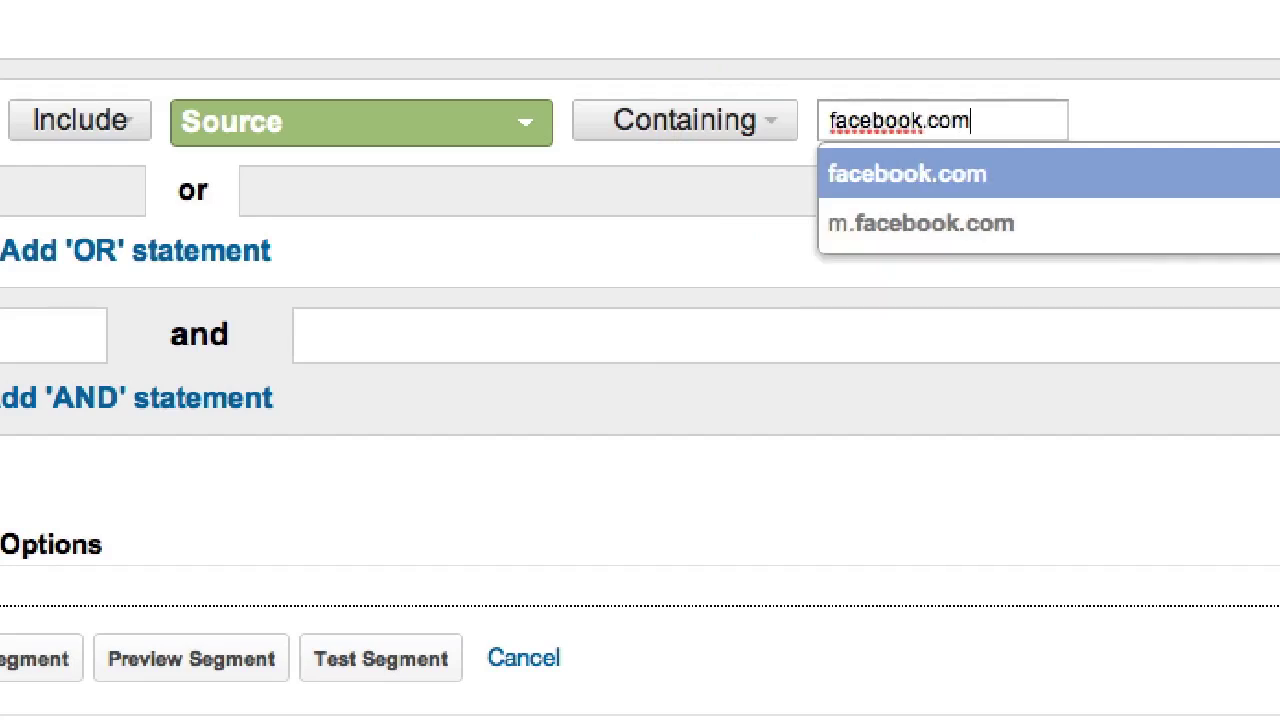
{"action": "left_click", "coordinate": [993, 121]}
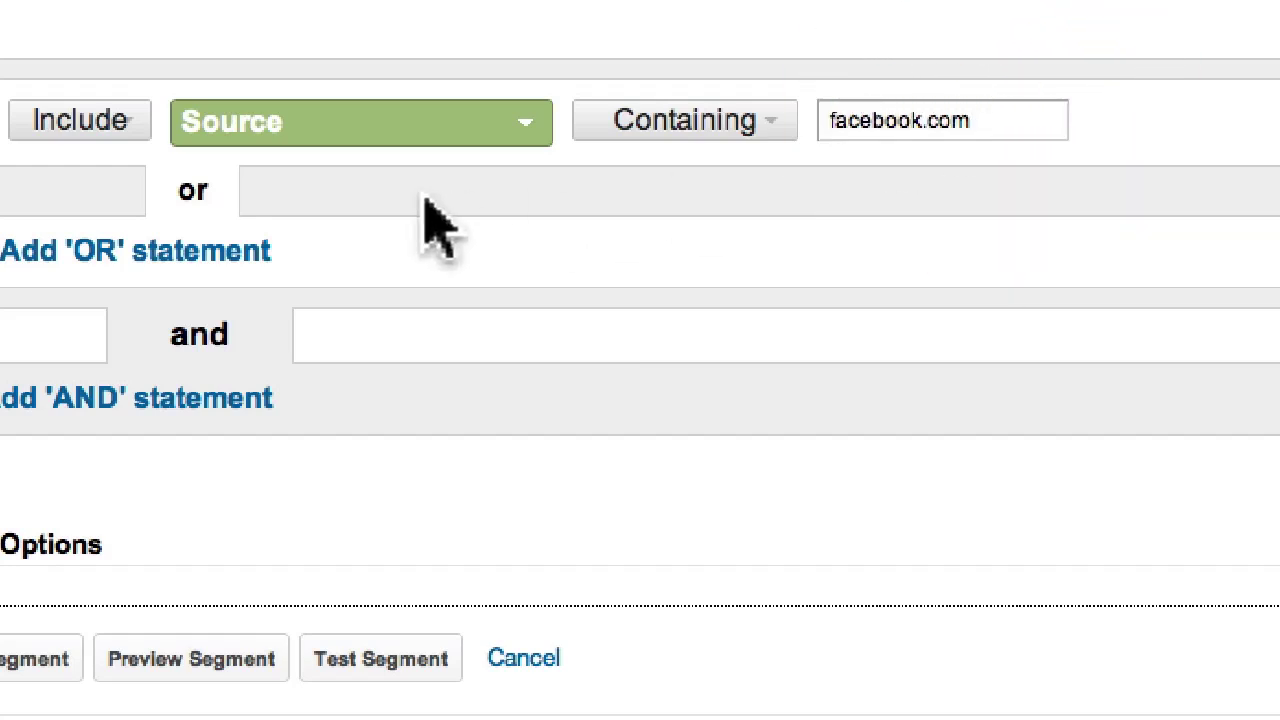
- Add an OR condition: Source containing m.facebook.com
{"action": "left_click", "coordinate": [160, 252]}
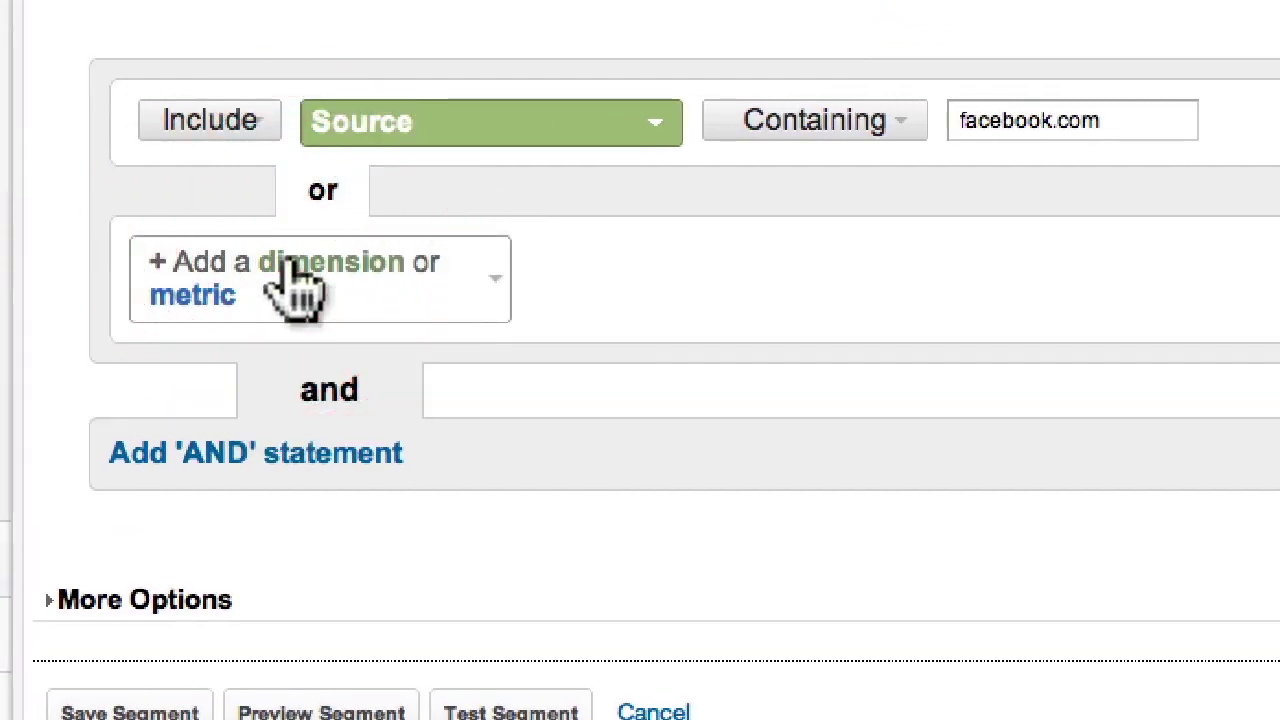
{"action": "left_click", "coordinate": [497, 292]}
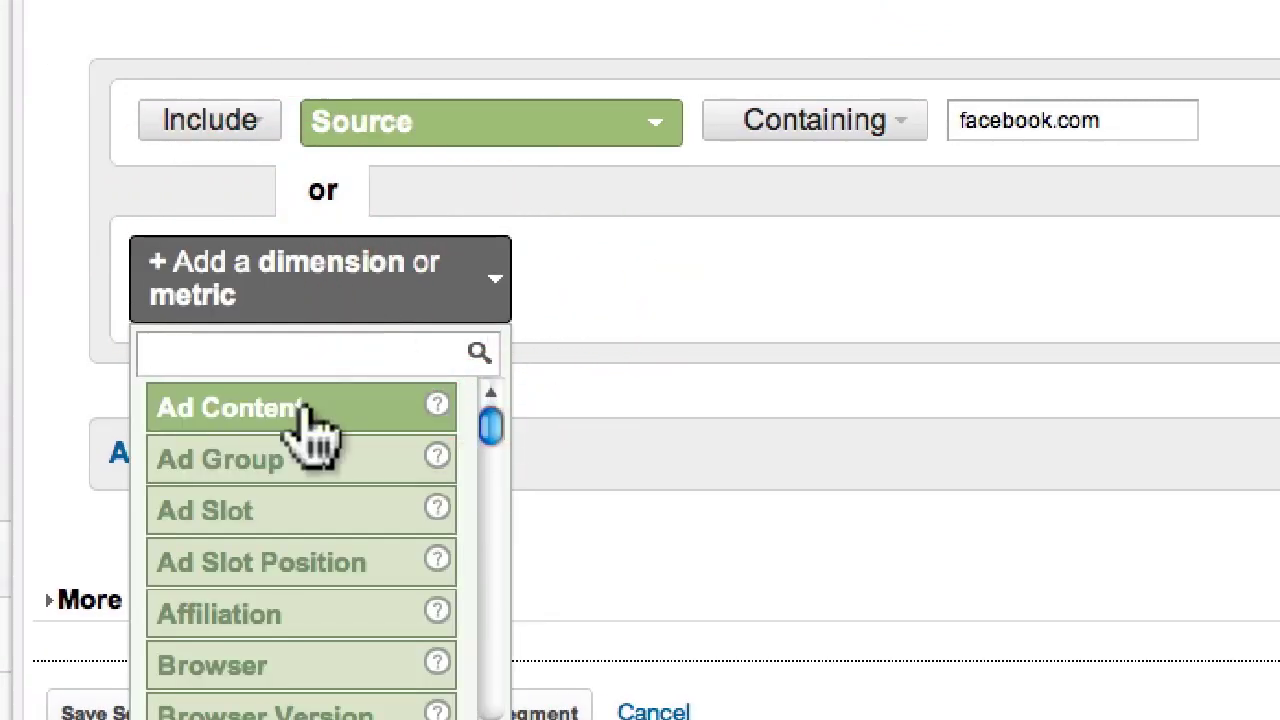
{"action": "scroll", "coordinate": [306, 430], "scroll_direction": "down", "scroll_amount": 10}
{"action": "scroll", "coordinate": [313, 430], "scroll_direction": "down", "scroll_amount": 5}
{"action": "left_click", "coordinate": [297, 486]}
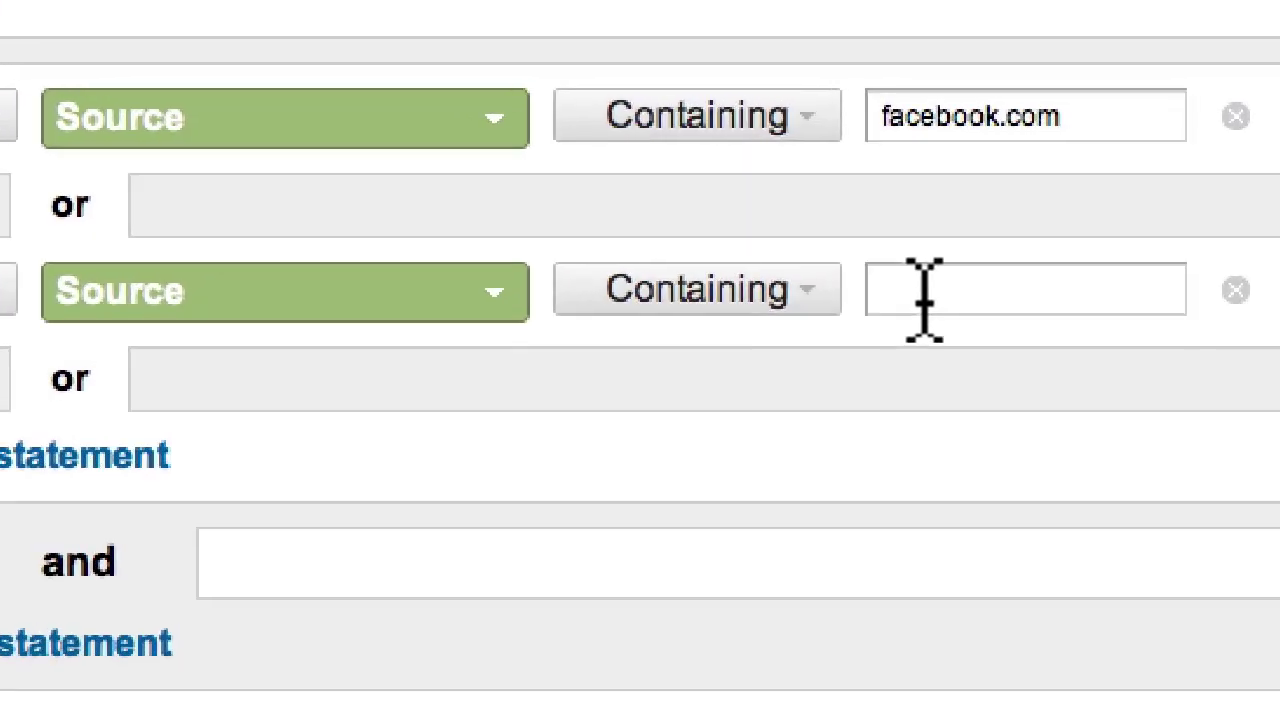
{"action": "type", "text": "m"}
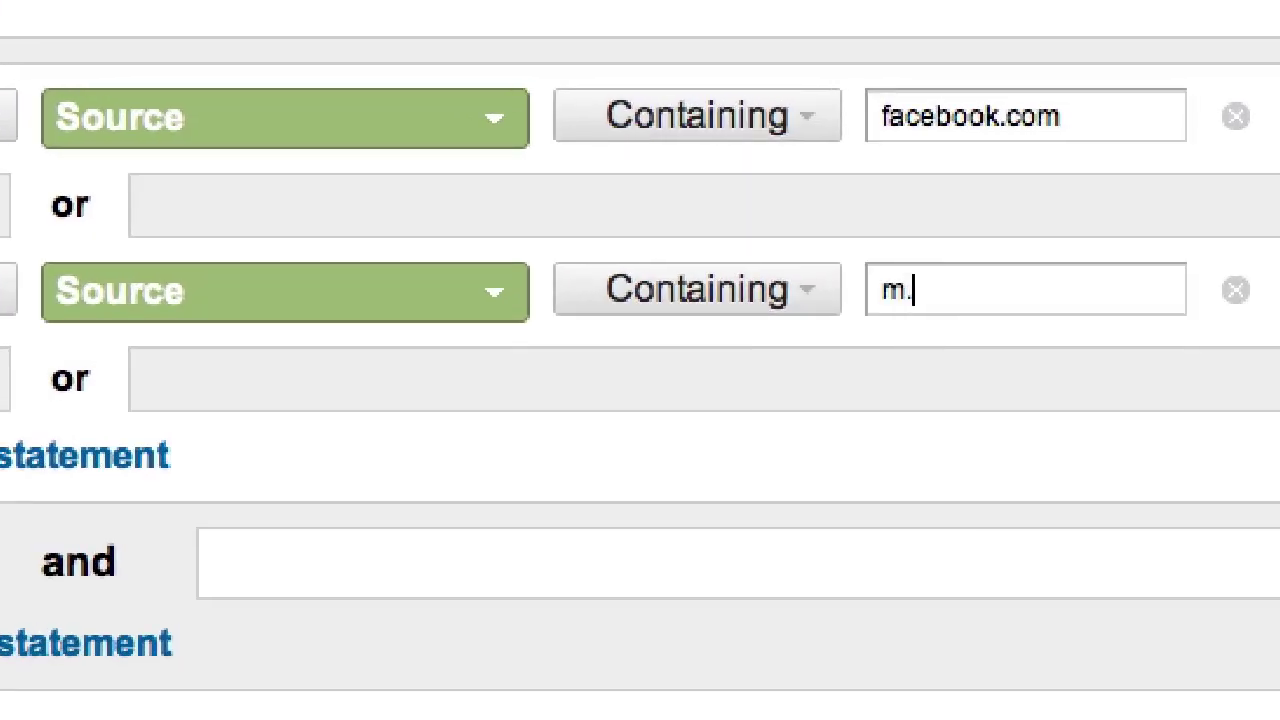
{"action": "type", "text": ".facebook.com"}
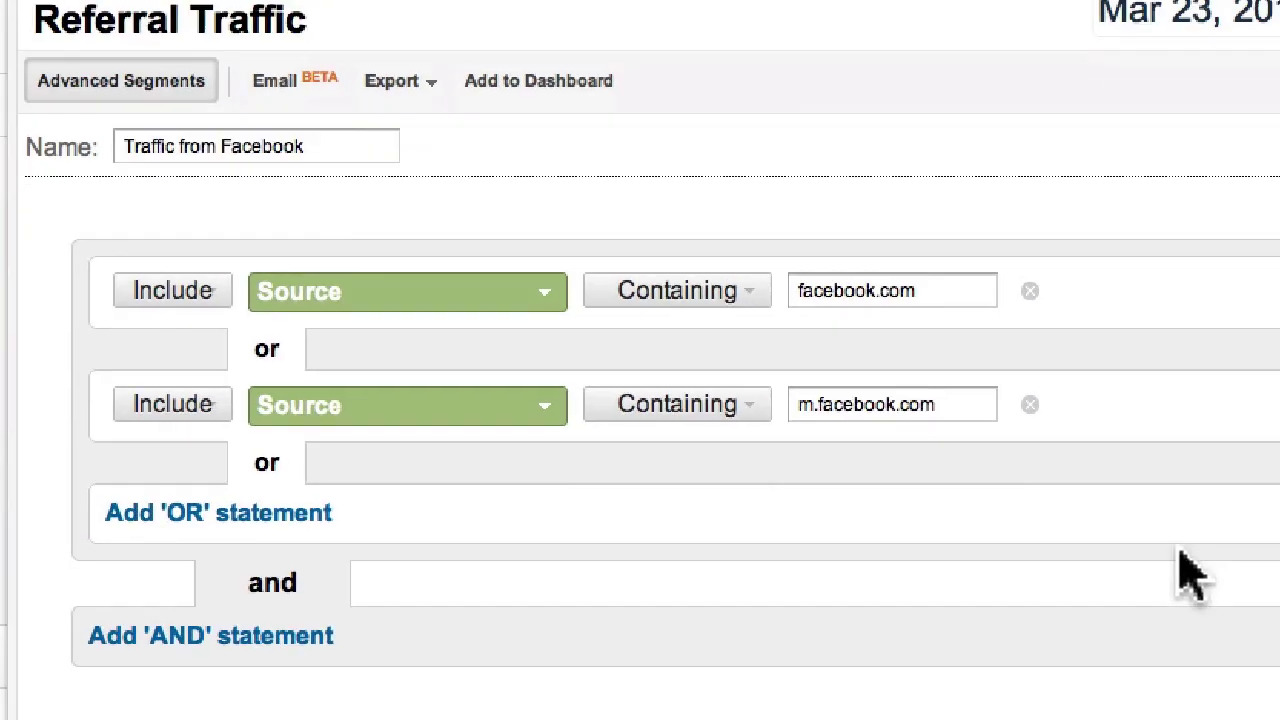
{"action": "scroll", "coordinate": [1177, 571], "scroll_direction": "down", "scroll_amount": 3}
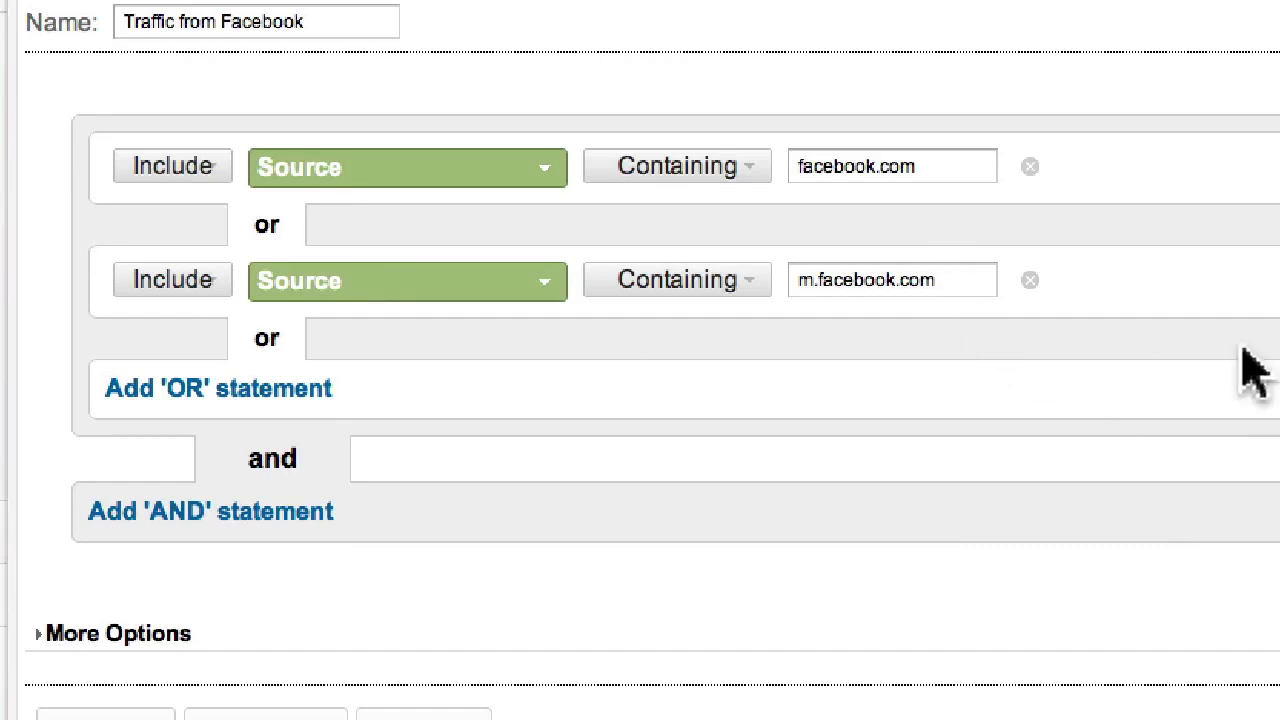
{"action": "scroll", "coordinate": [1249, 371], "scroll_direction": "down", "scroll_amount": 2}
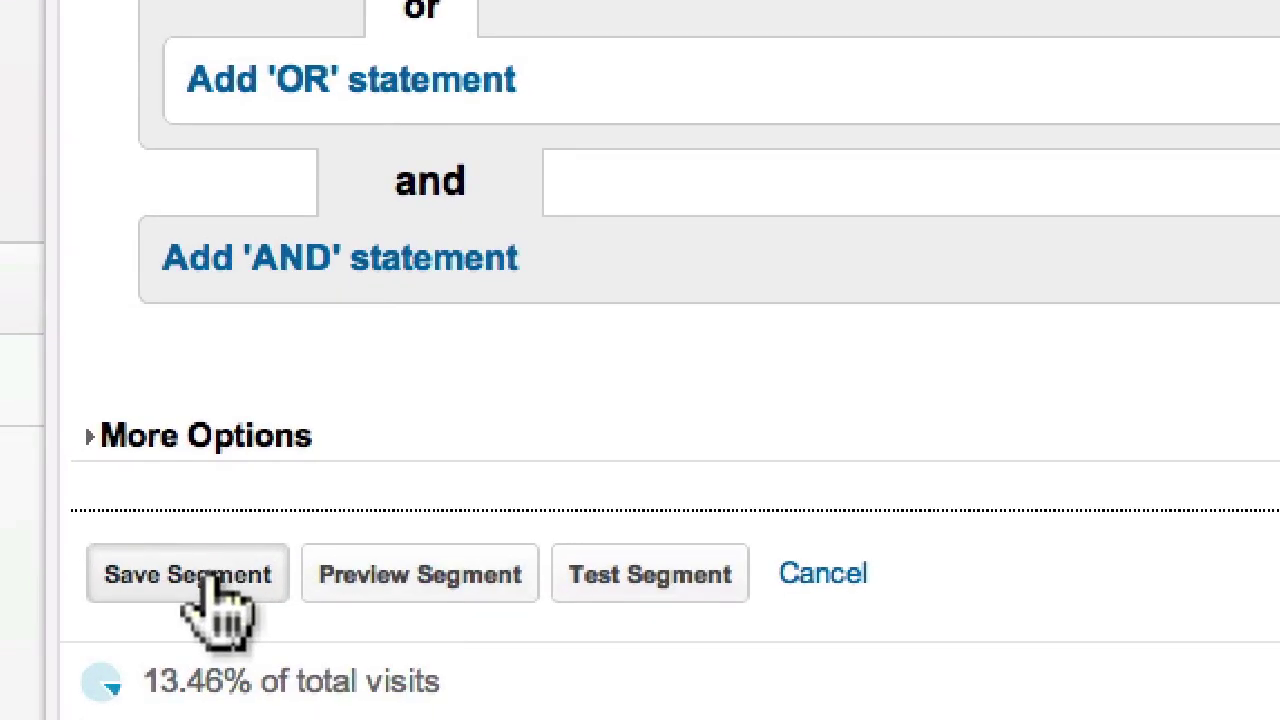
- Save the Traffic from Facebook segment, then begin another custom segment from Visitors Overview
{"action": "left_click", "coordinate": [123, 641]}
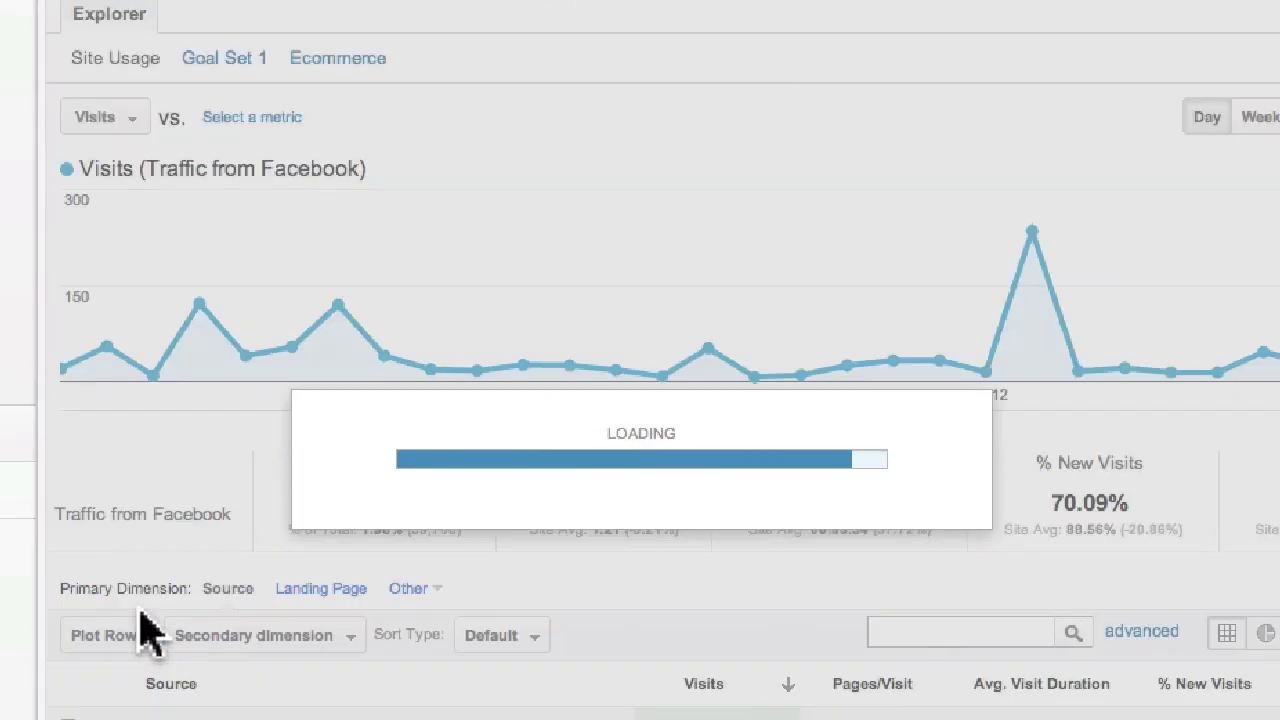
{"action": "scroll", "coordinate": [617, 115], "scroll_direction": "up", "scroll_amount": 3}
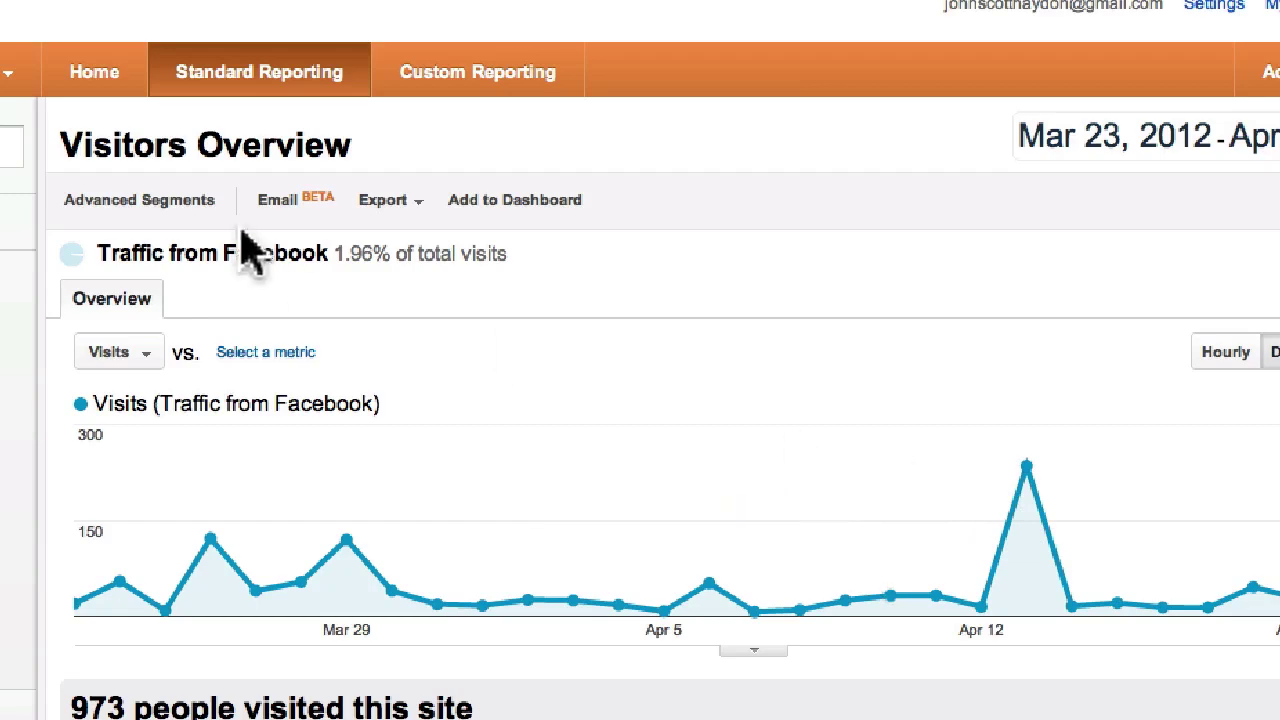
{"action": "left_click", "coordinate": [140, 205]}
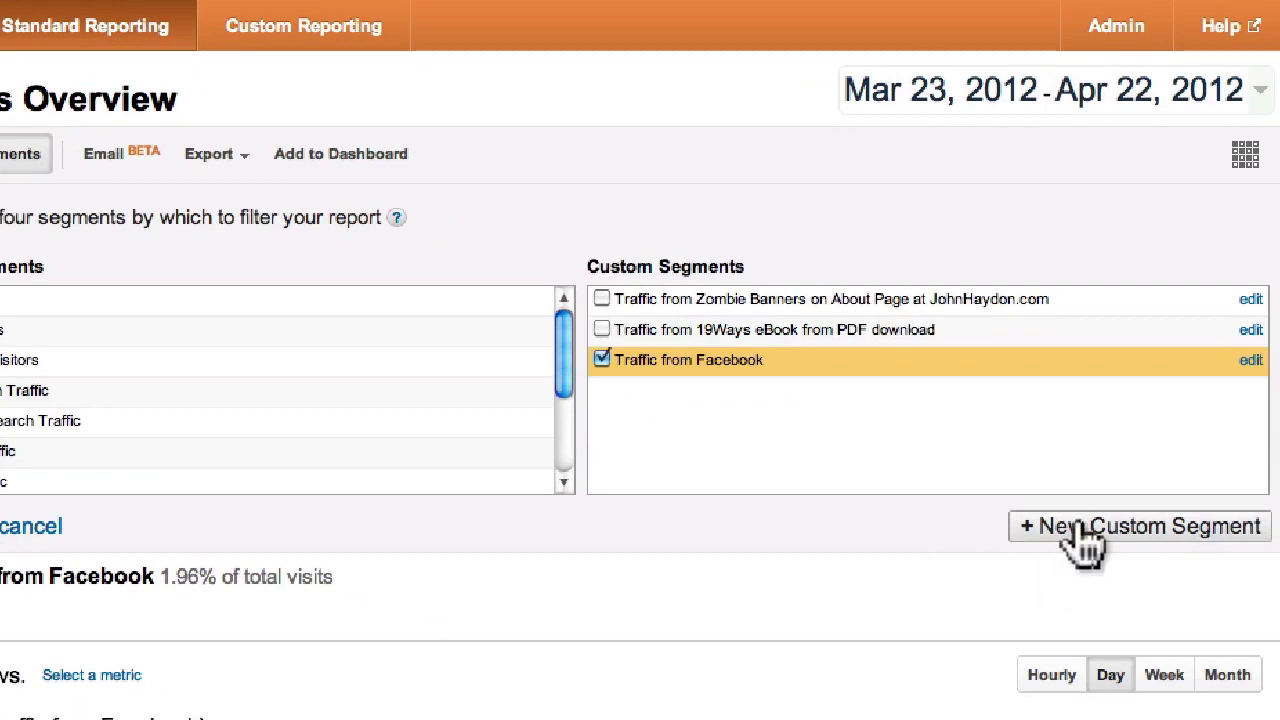
{"action": "left_click", "coordinate": [1085, 530]}
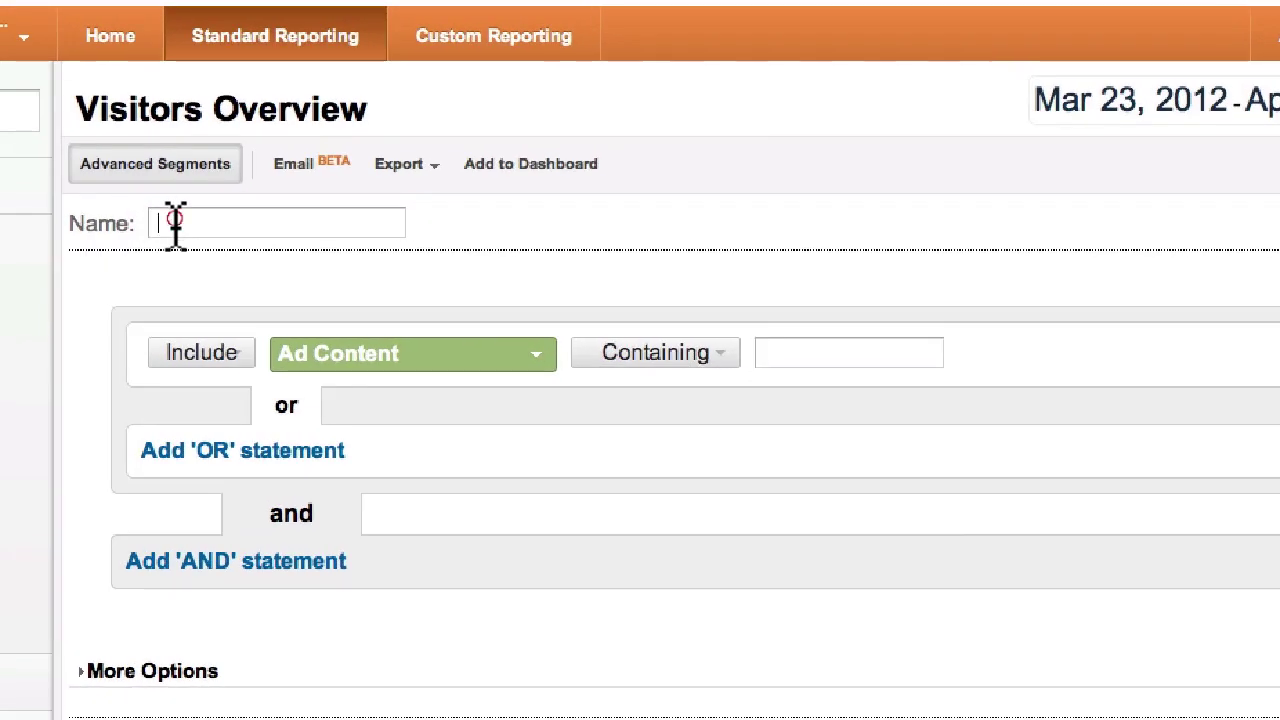
- Name the segment 'Traffic from Twitter' with the condition Source containing twitter.com
{"action": "left_click", "coordinate": [129, 221]}
{"action": "type", "text": "Traffic from Twitter"}
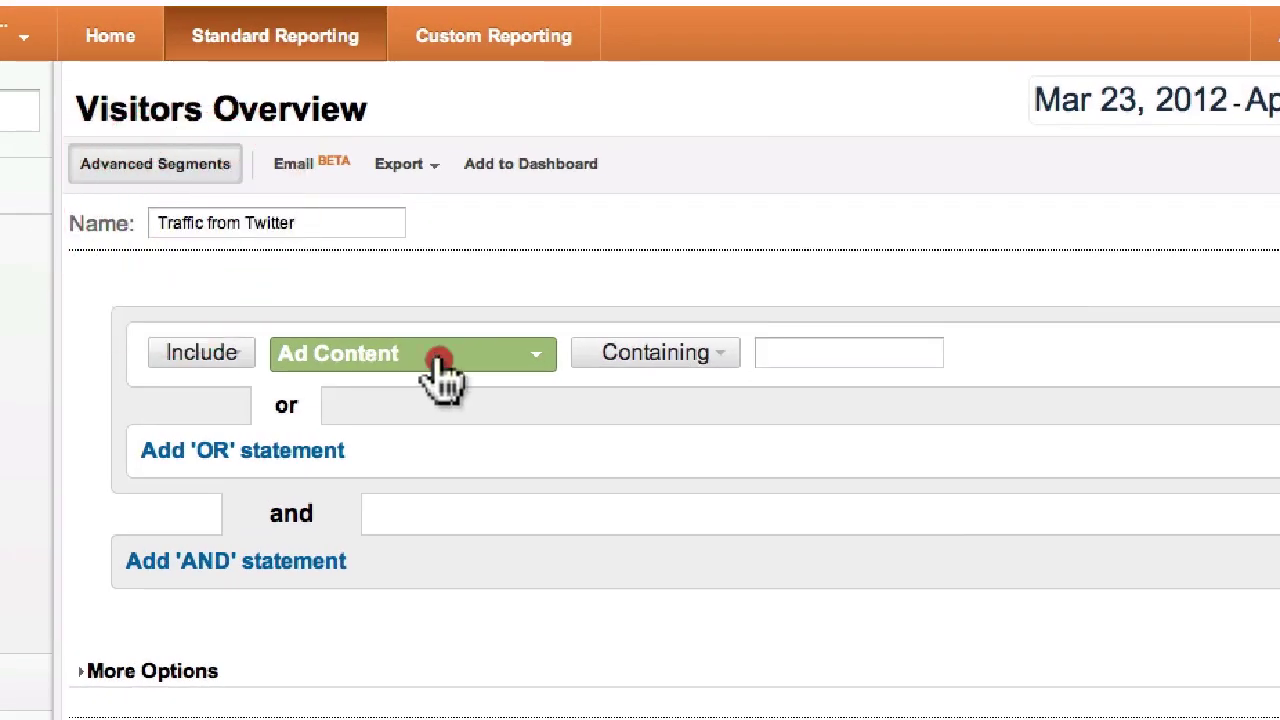
{"action": "left_click", "coordinate": [440, 360]}
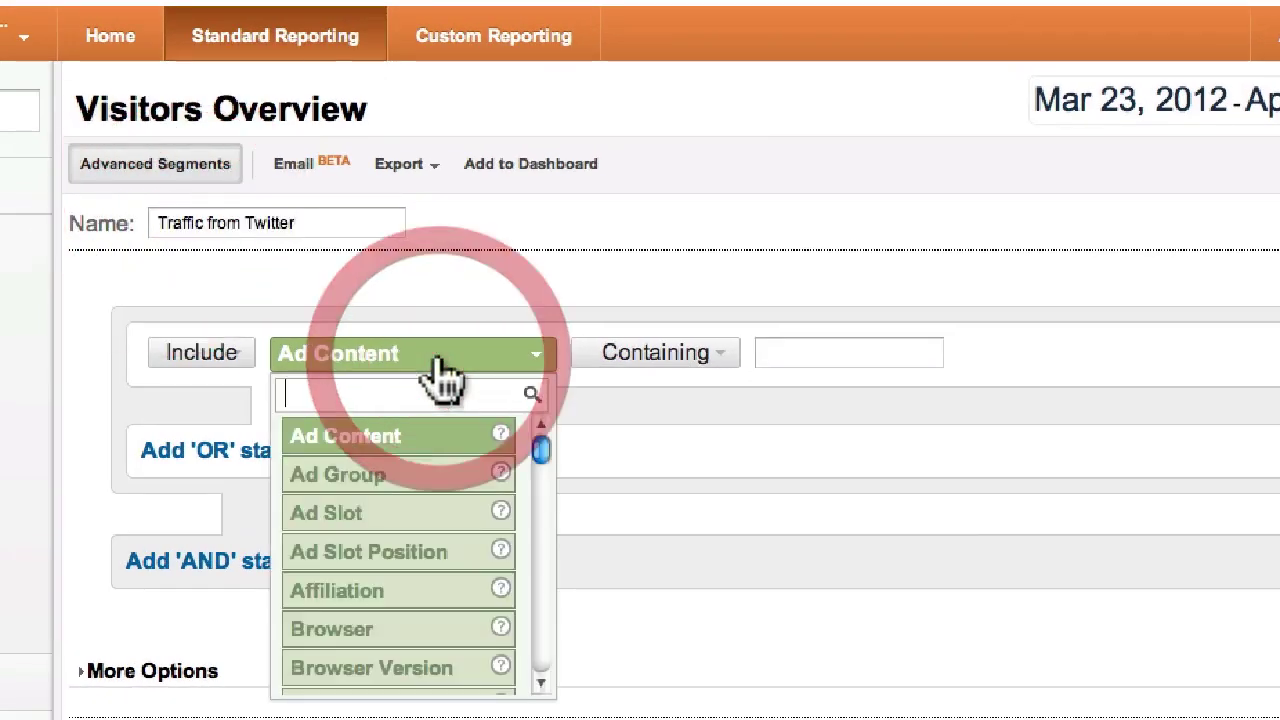
{"action": "scroll", "coordinate": [378, 550], "scroll_direction": "down", "scroll_amount": 10}
{"action": "left_click", "coordinate": [363, 471]}
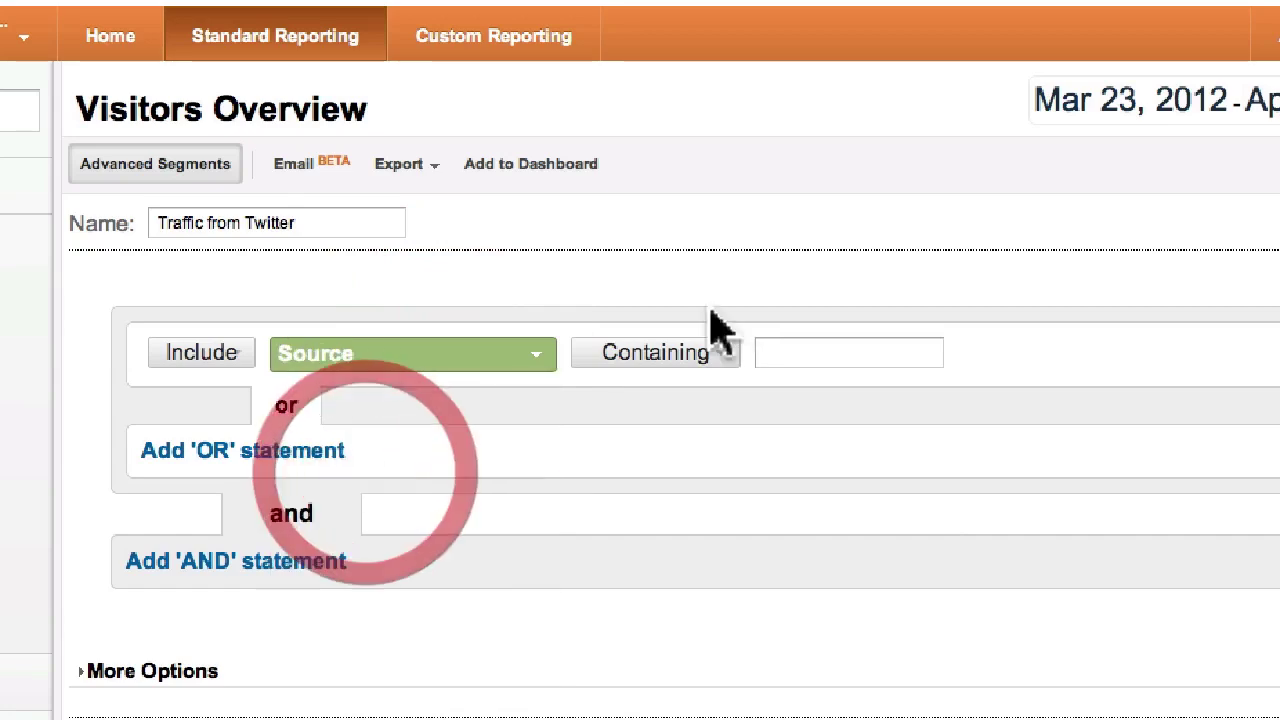
{"action": "left_click", "coordinate": [808, 357]}
{"action": "type", "text": "twitter"}
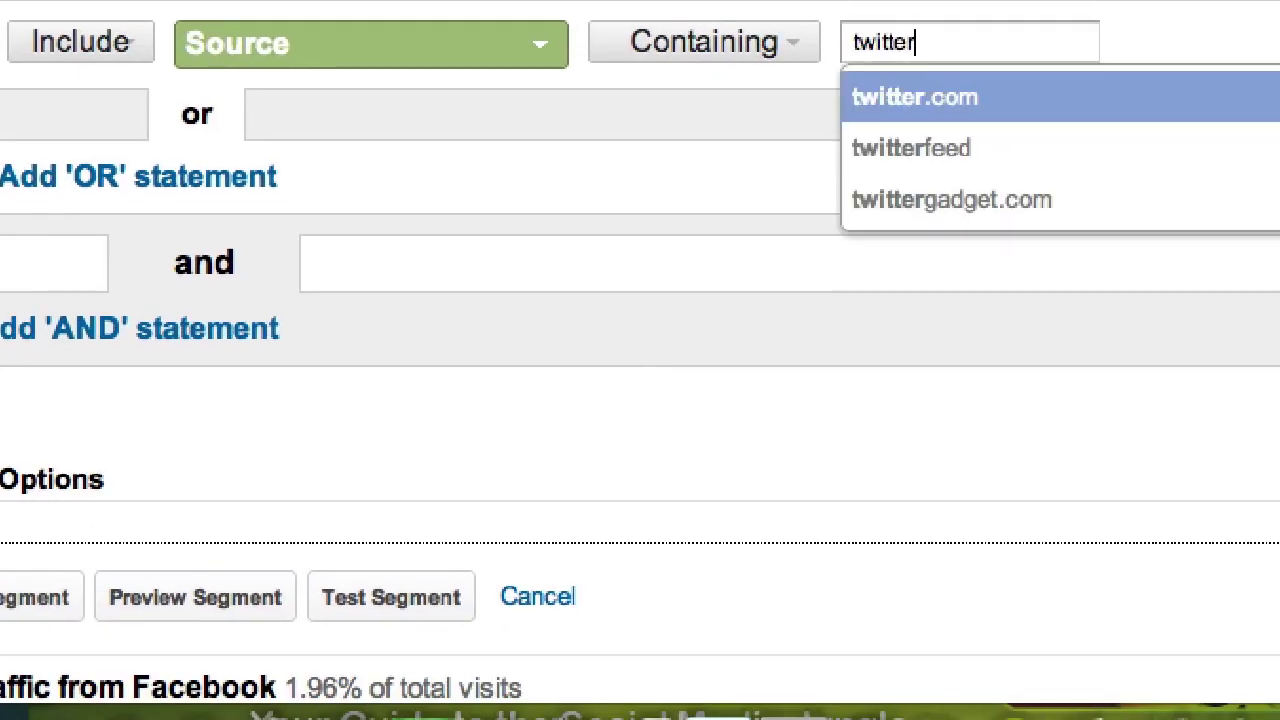
{"action": "left_click", "coordinate": [943, 97]}
- Add OR conditions for t.co, hootsuite, tweetdeck, ow.ly and bit.ly, and save the segment
{"action": "left_click", "coordinate": [187, 190]}
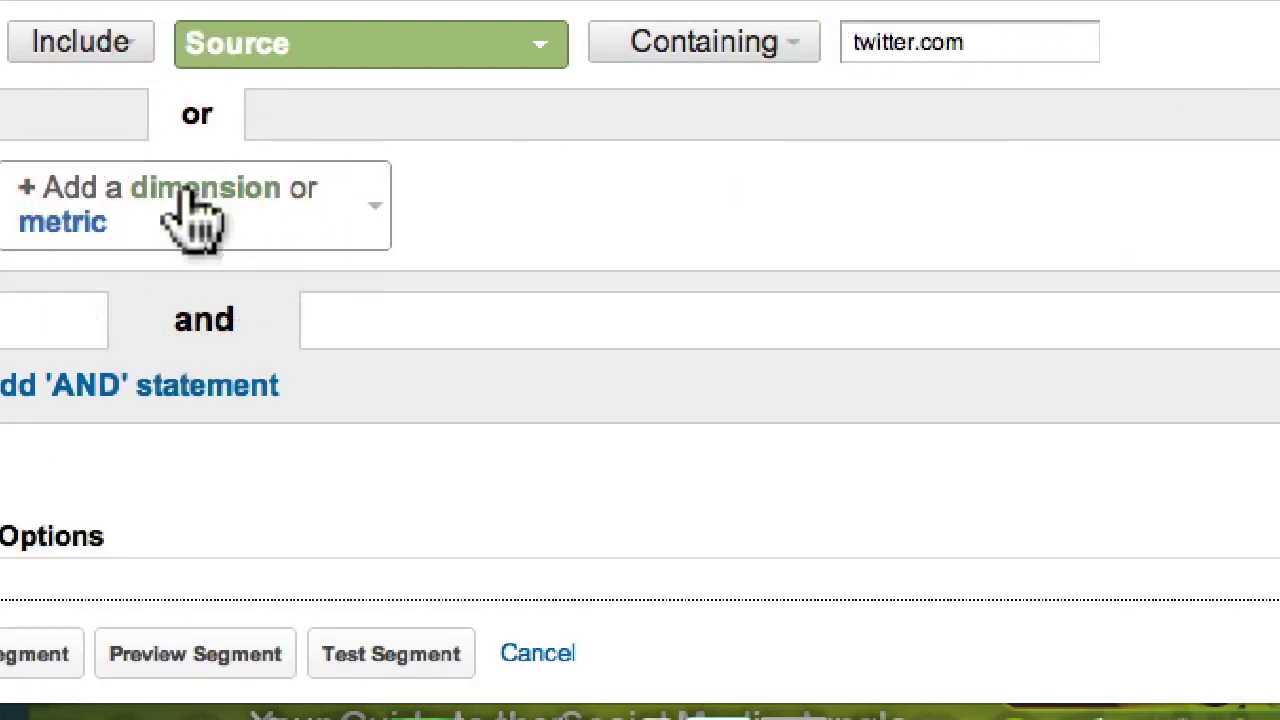
{"action": "left_click", "coordinate": [291, 200]}
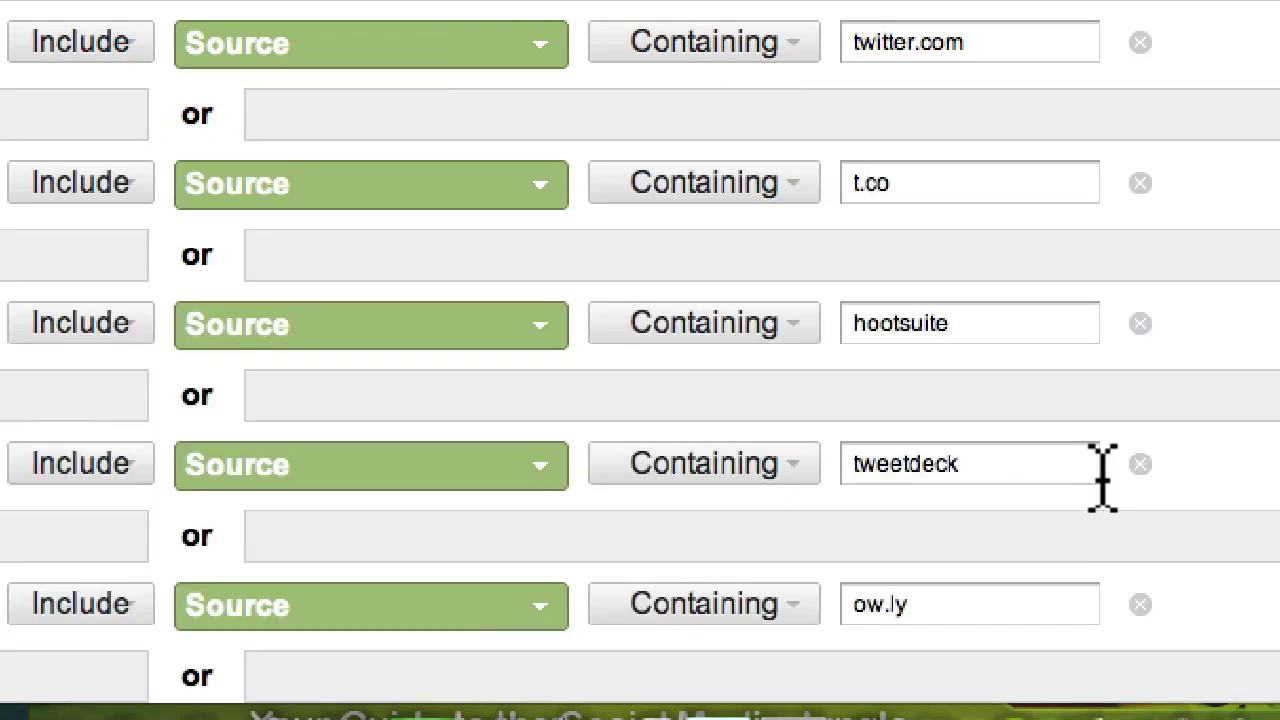
{"action": "scroll", "coordinate": [1077, 334], "scroll_direction": "down", "scroll_amount": 10}
{"action": "scroll", "coordinate": [1077, 334], "scroll_direction": "up", "scroll_amount": 9}
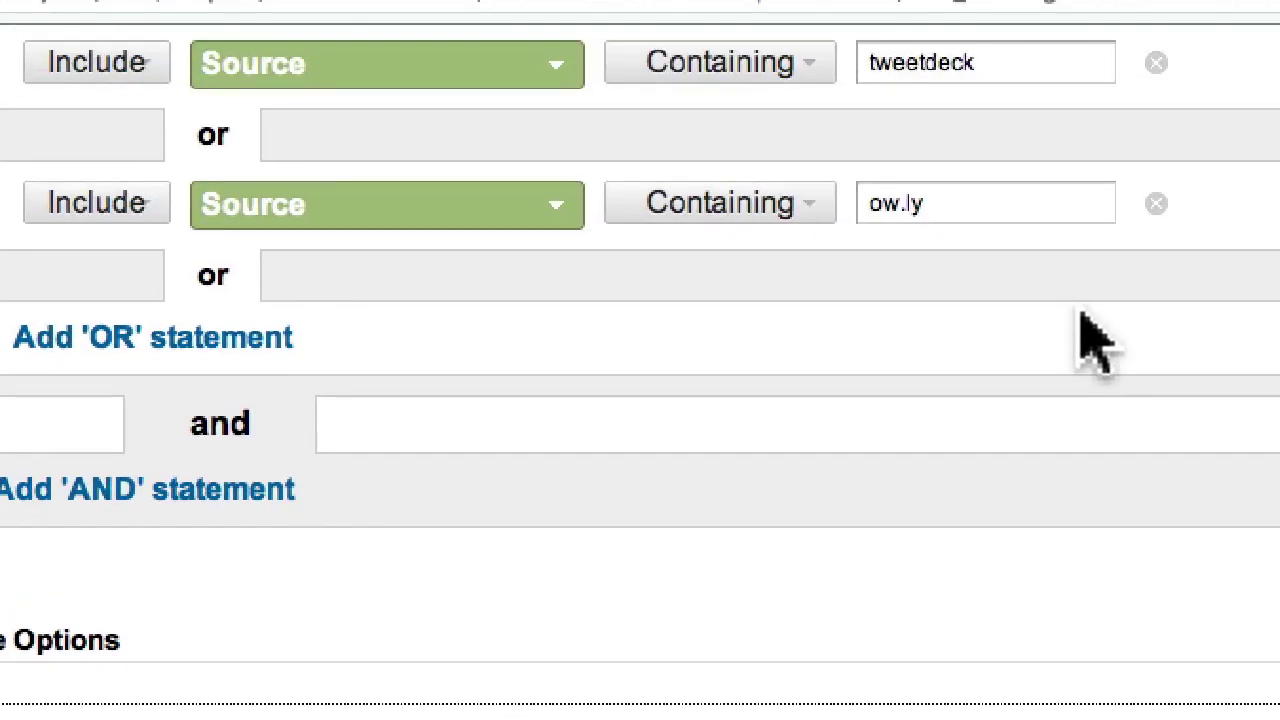
{"action": "scroll", "coordinate": [1081, 313], "scroll_direction": "up", "scroll_amount": 3}
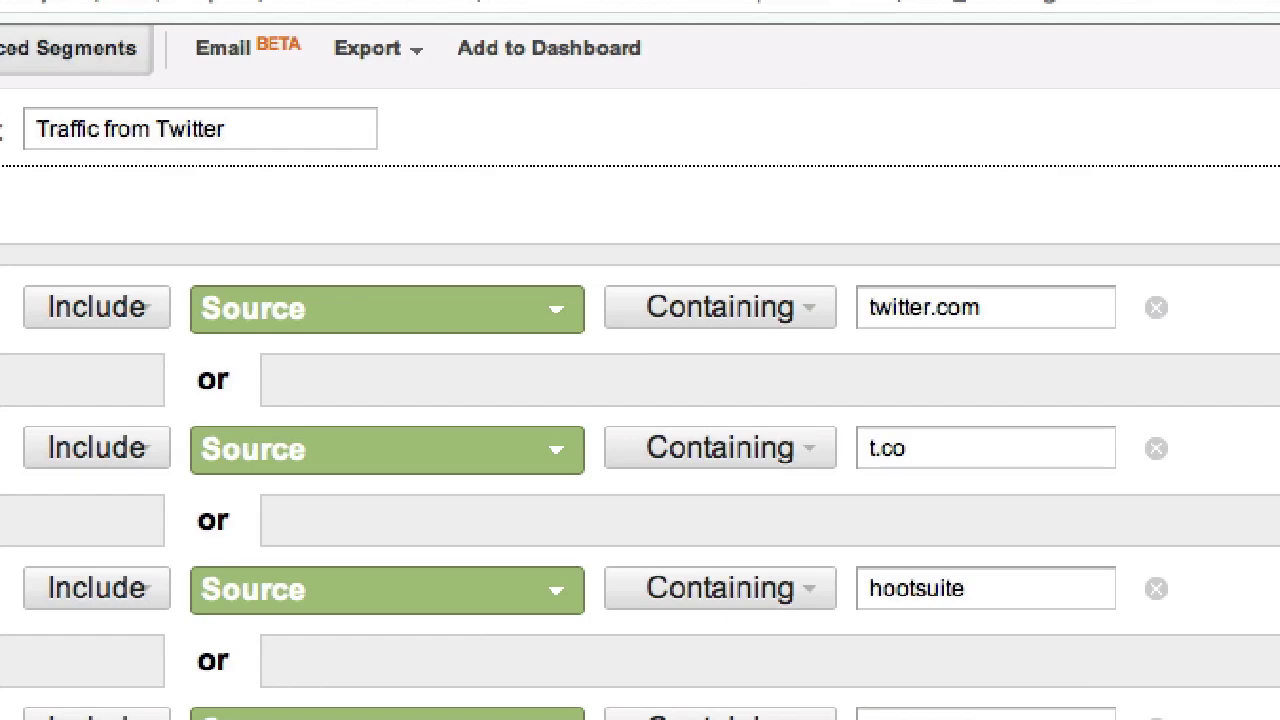
{"action": "scroll", "coordinate": [640, 400], "scroll_direction": "down", "scroll_amount": 10}
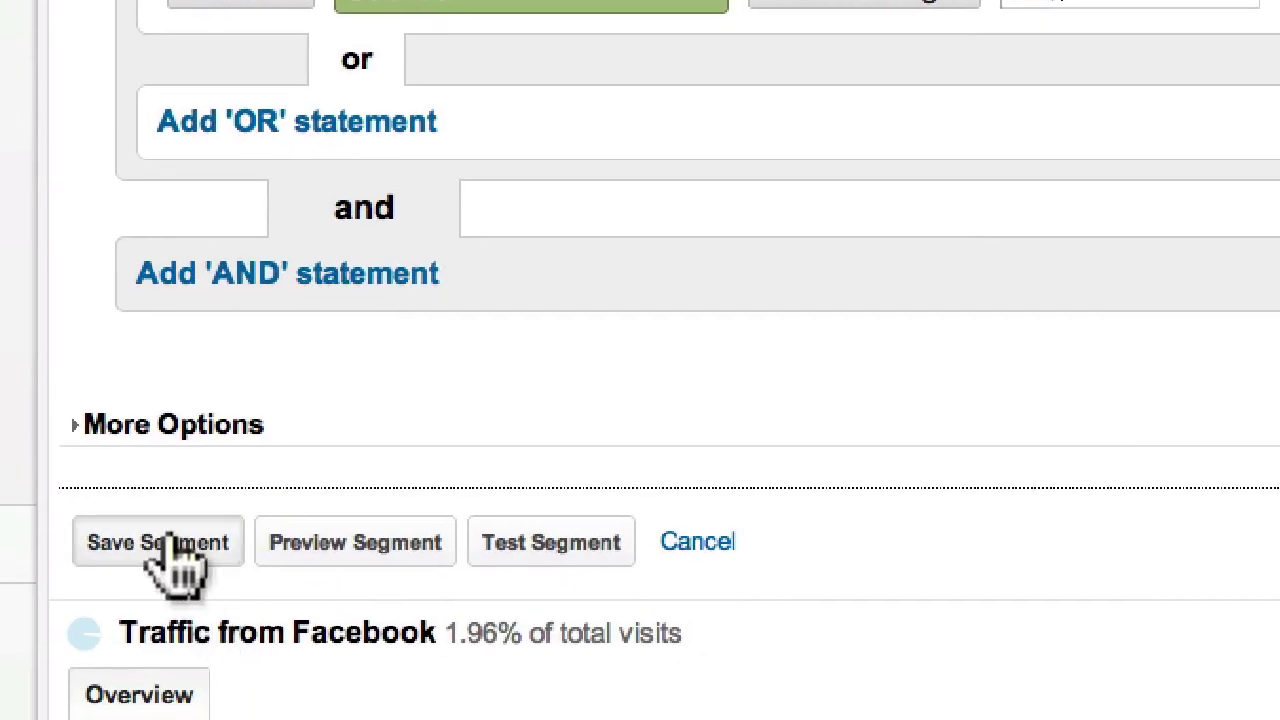
{"action": "left_click", "coordinate": [165, 540]}
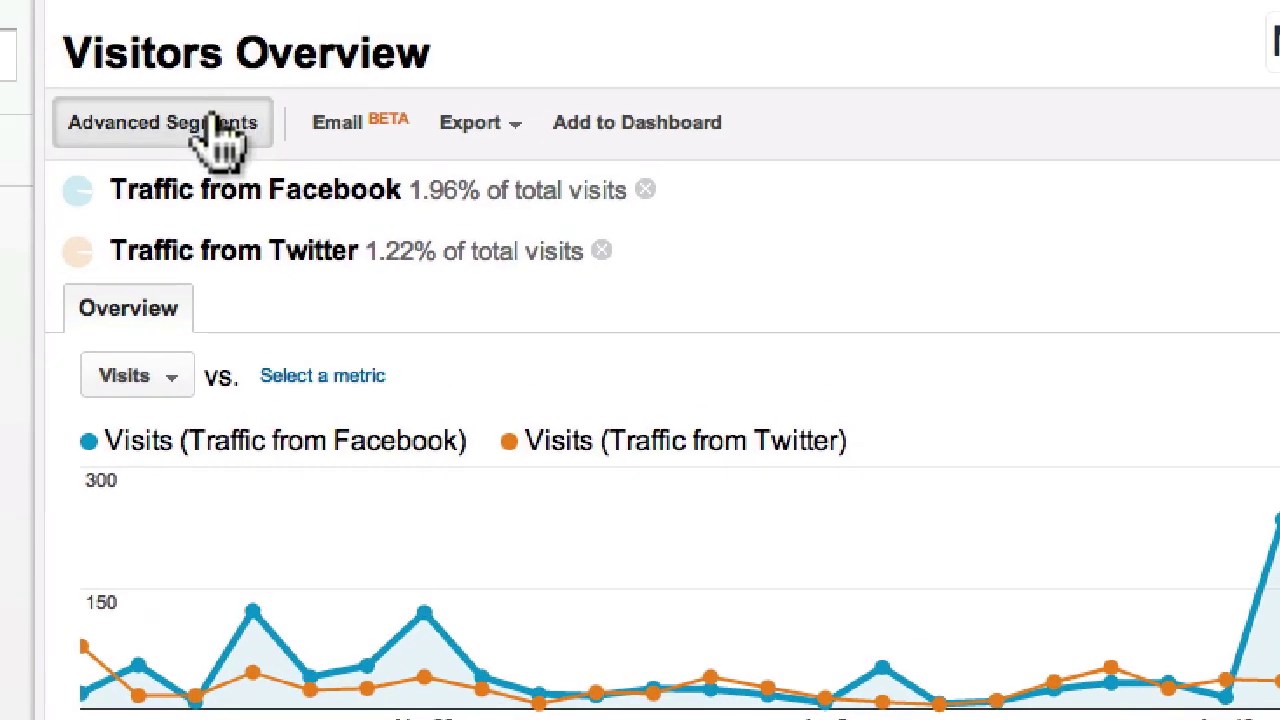
- Open the segment list and uncheck Traffic from Twitter
{"action": "left_click", "coordinate": [213, 120]}
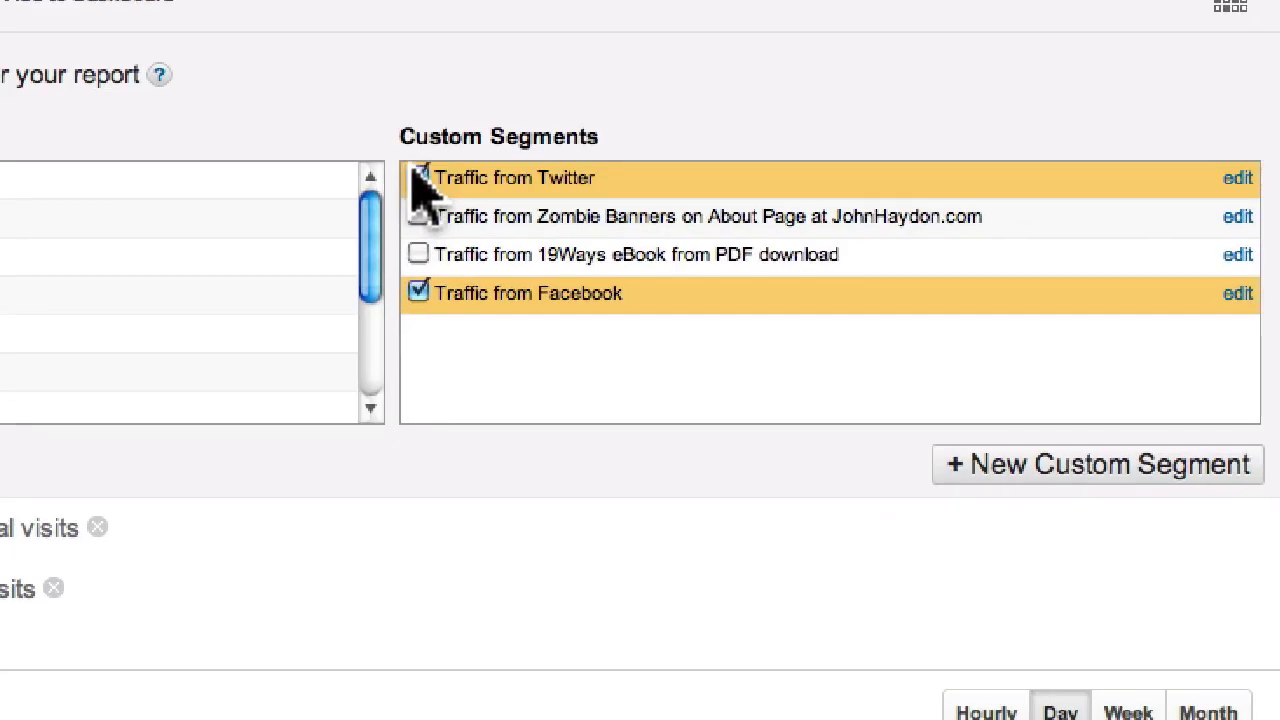
{"action": "left_click", "coordinate": [966, 305]}
- Uncheck Facebook and save a 'Traffic from Google Plus' segment: Source containing plus.url.google.com
{"action": "left_click", "coordinate": [418, 293]}
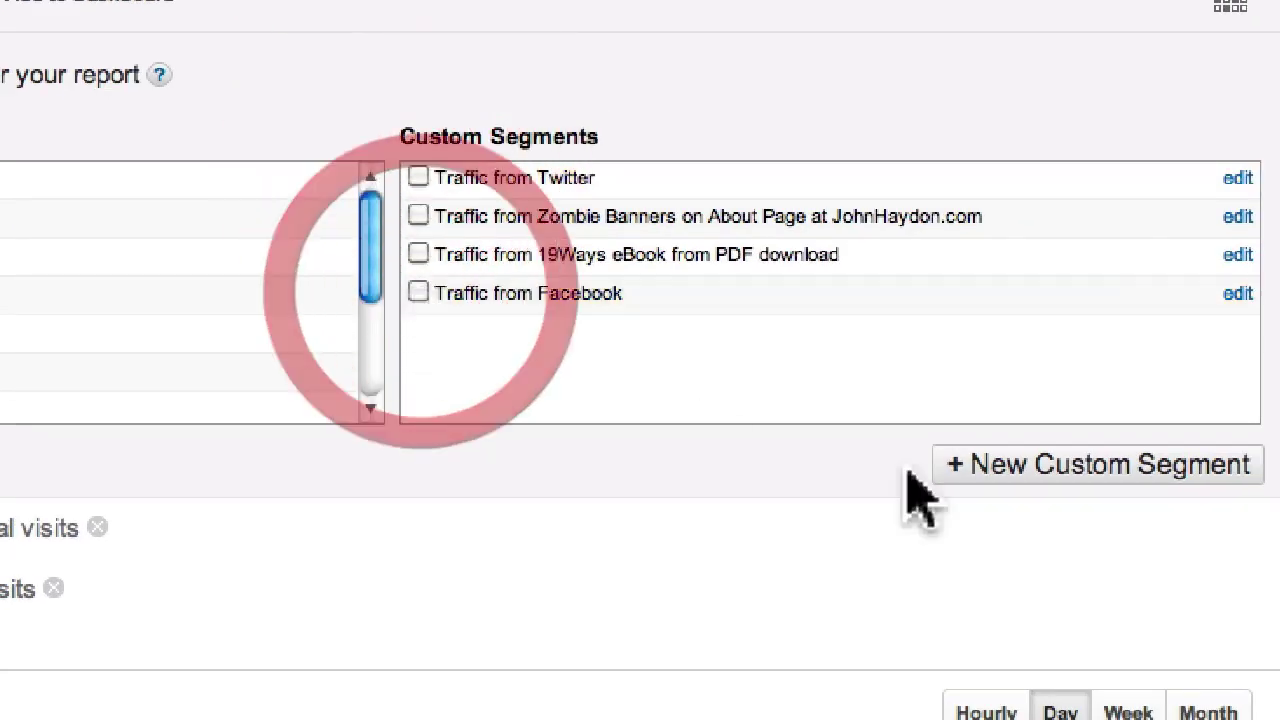
{"action": "left_click", "coordinate": [1037, 466]}
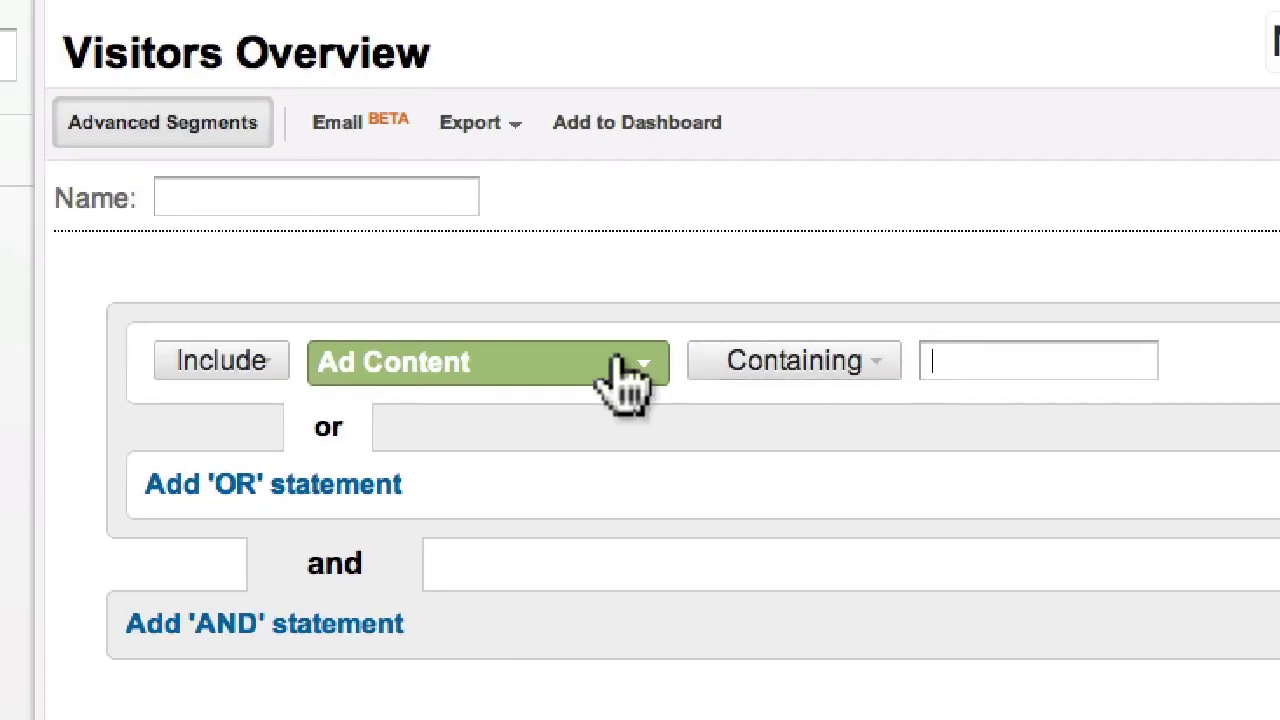
{"action": "left_click", "coordinate": [610, 380]}
{"action": "scroll", "coordinate": [491, 537], "scroll_direction": "down", "scroll_amount": 5}
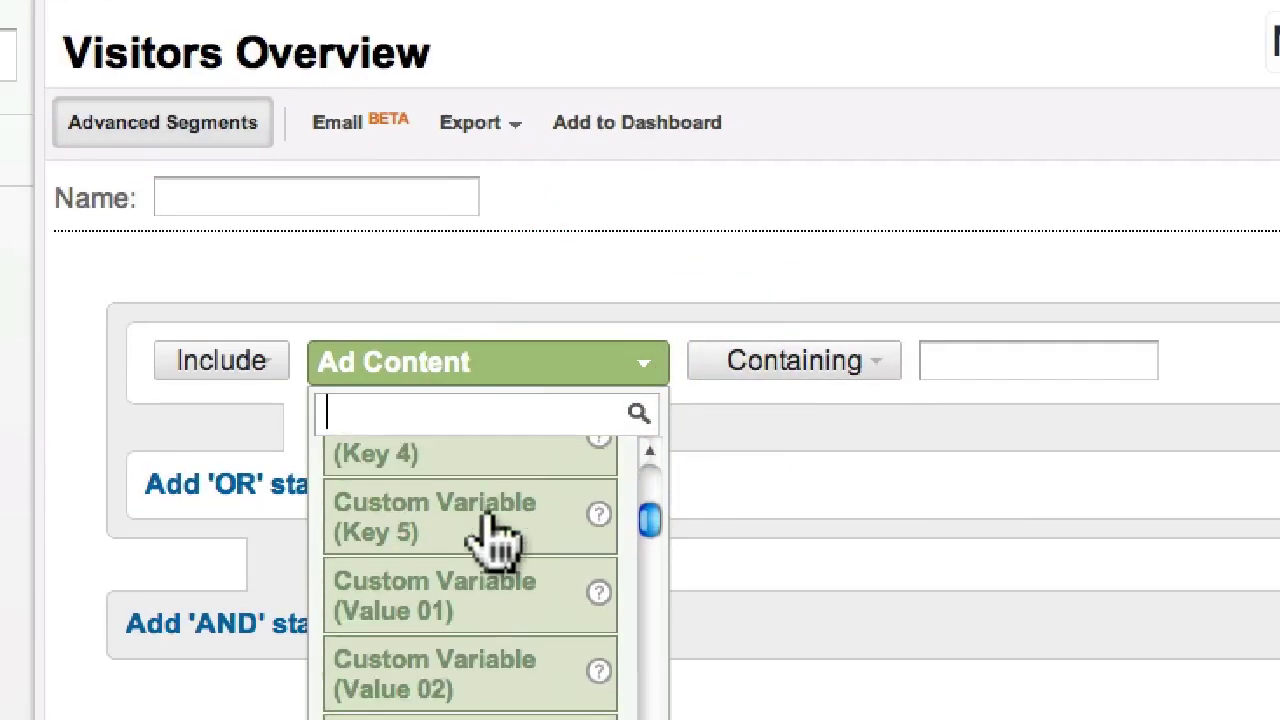
{"action": "type", "text": "plus"}
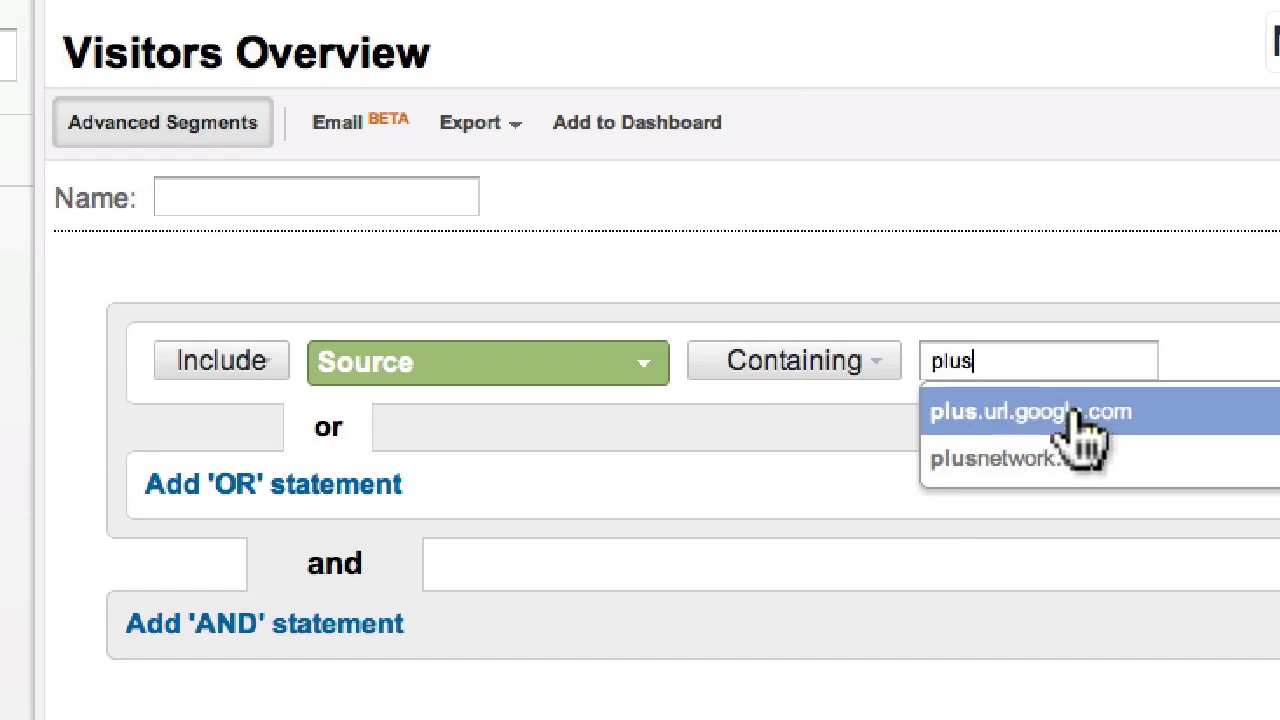
{"action": "left_click", "coordinate": [1115, 422]}
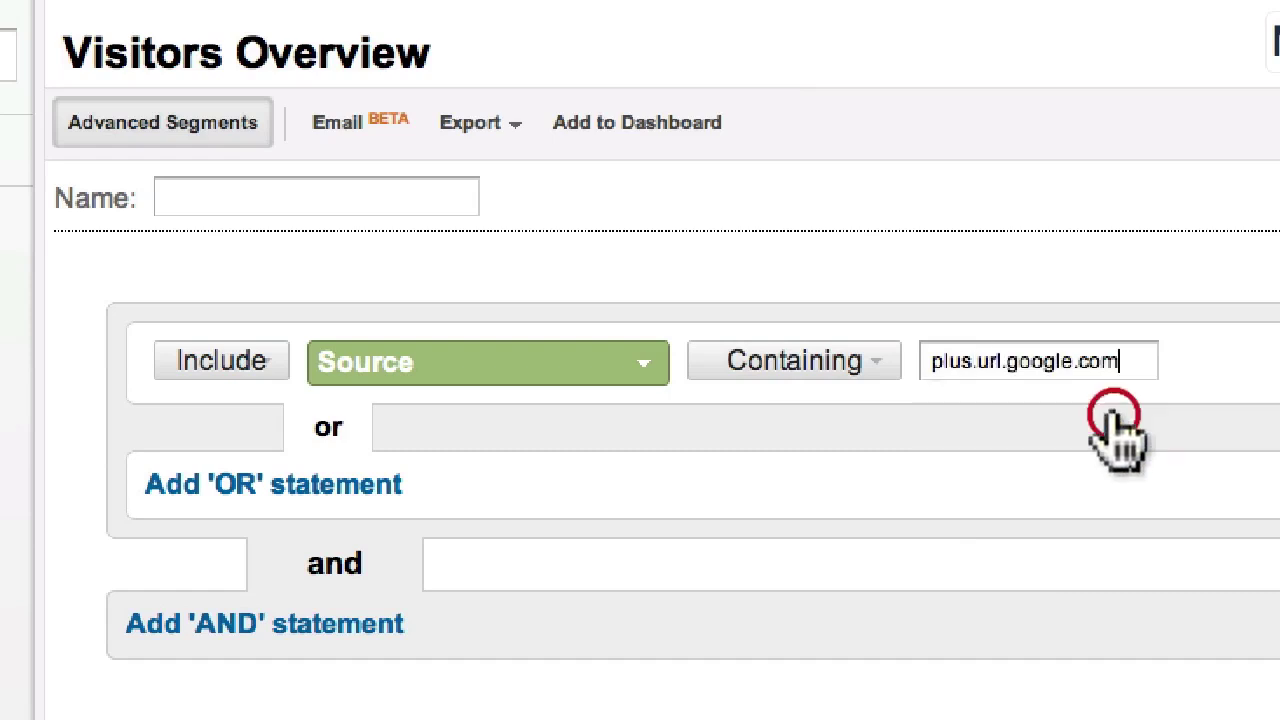
{"action": "left_click", "coordinate": [184, 200]}
{"action": "type", "text": "T"}
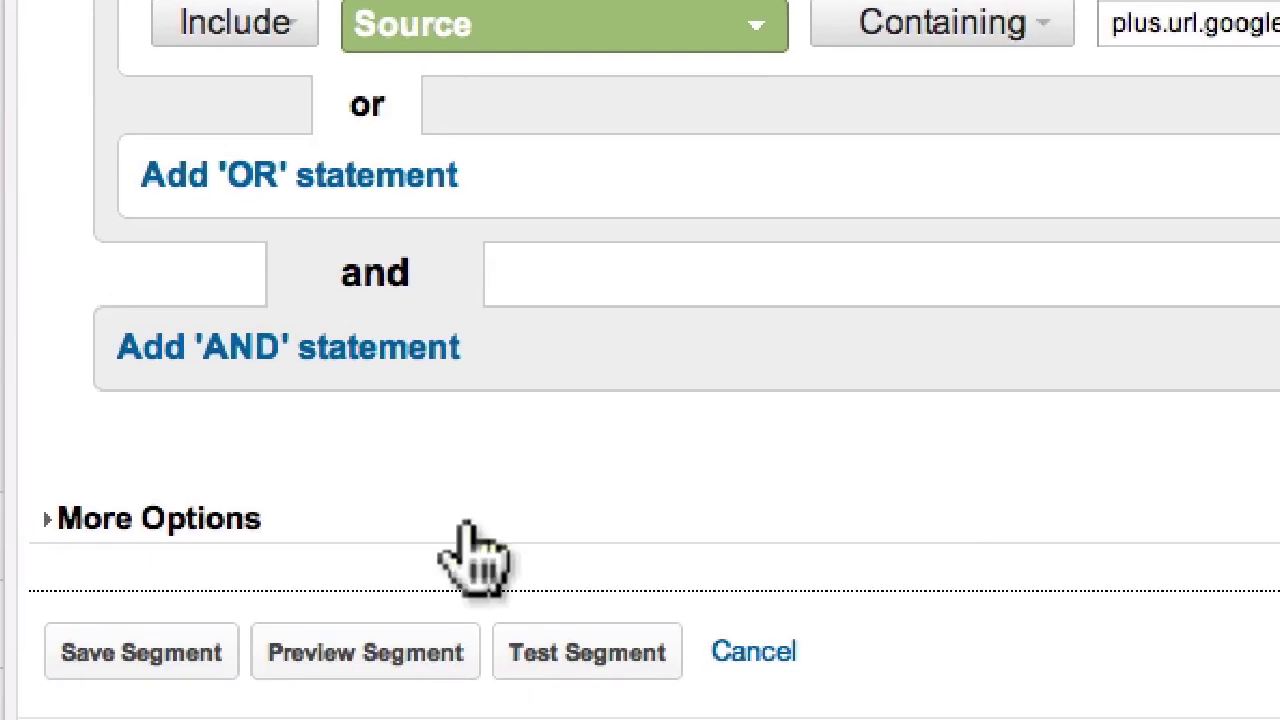
{"action": "left_click", "coordinate": [149, 719]}
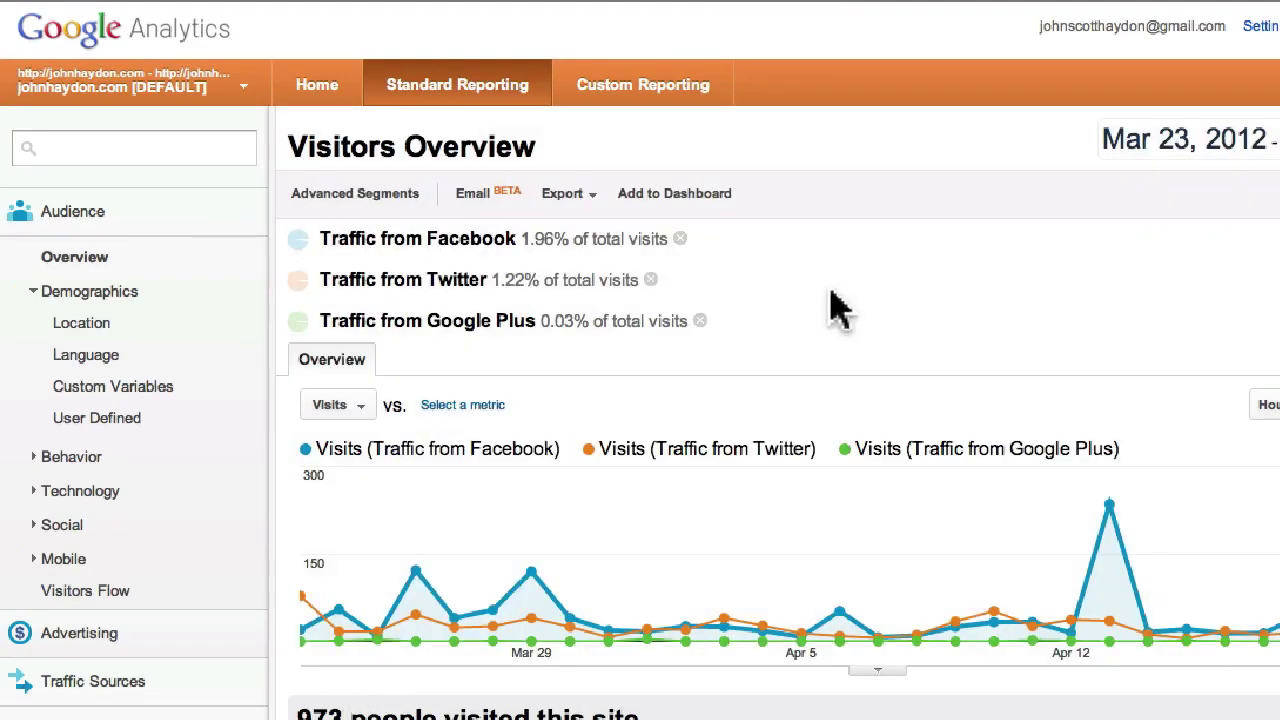
- Compare the three segments' visit shares, then uncheck Twitter, Google Plus and Facebook and apply
{"action": "mouse_move", "coordinate": [401, 240]}
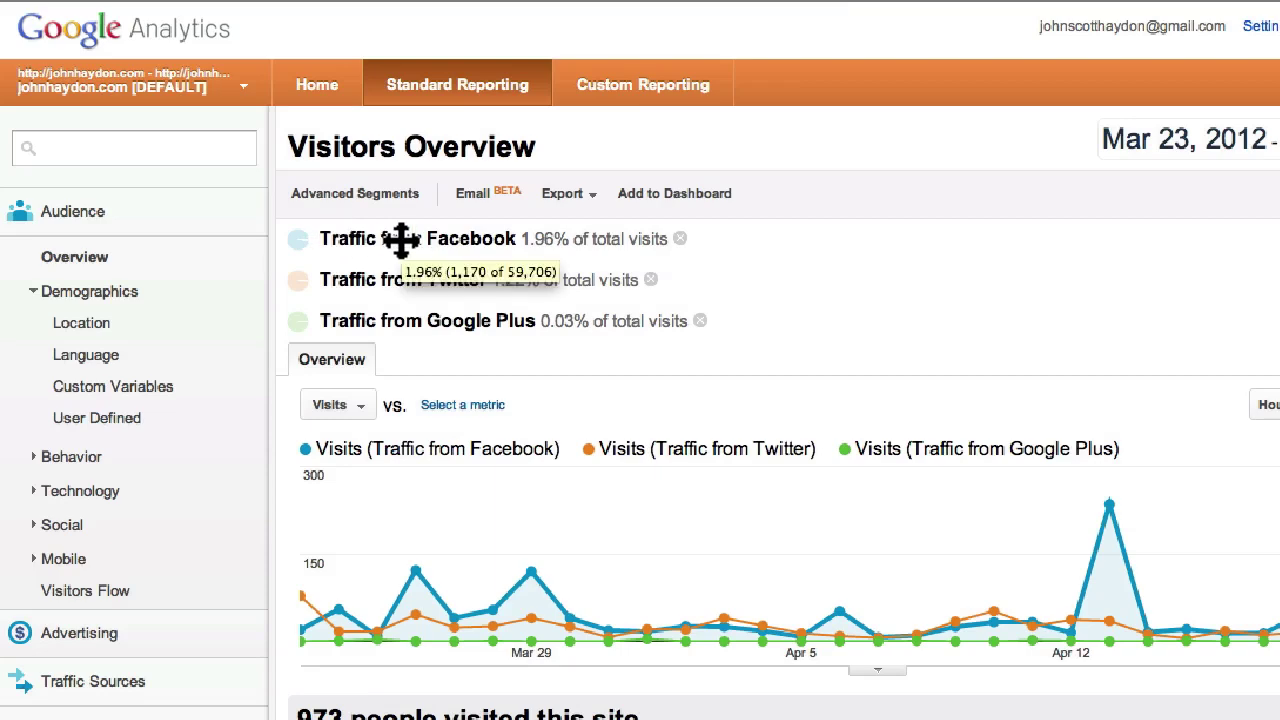
{"action": "mouse_move", "coordinate": [352, 288]}
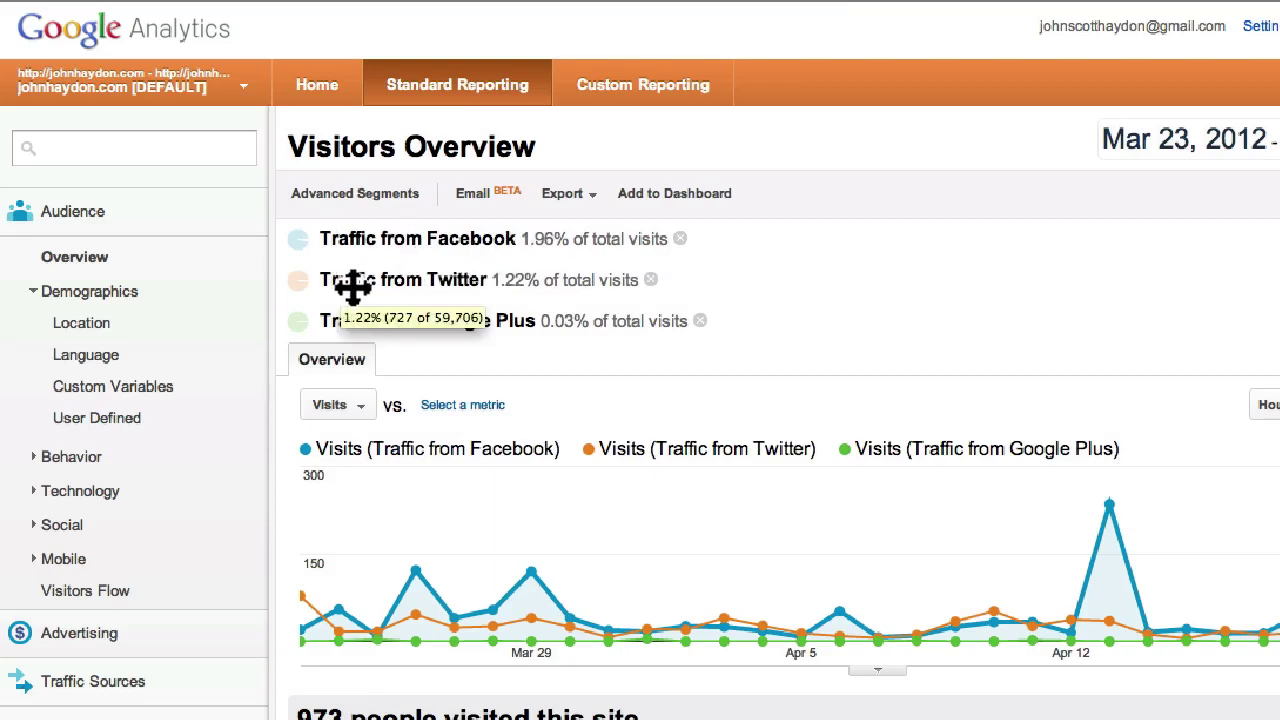
{"action": "mouse_move", "coordinate": [370, 325]}
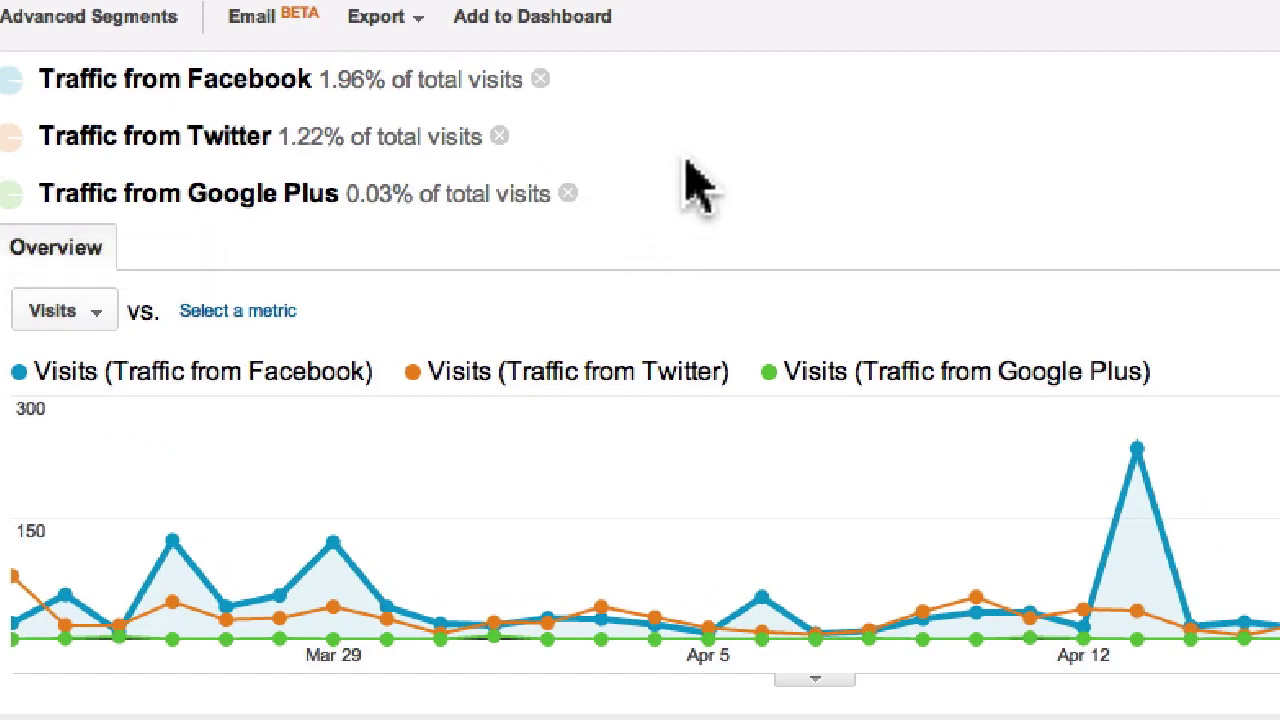
{"action": "left_click", "coordinate": [55, 18]}
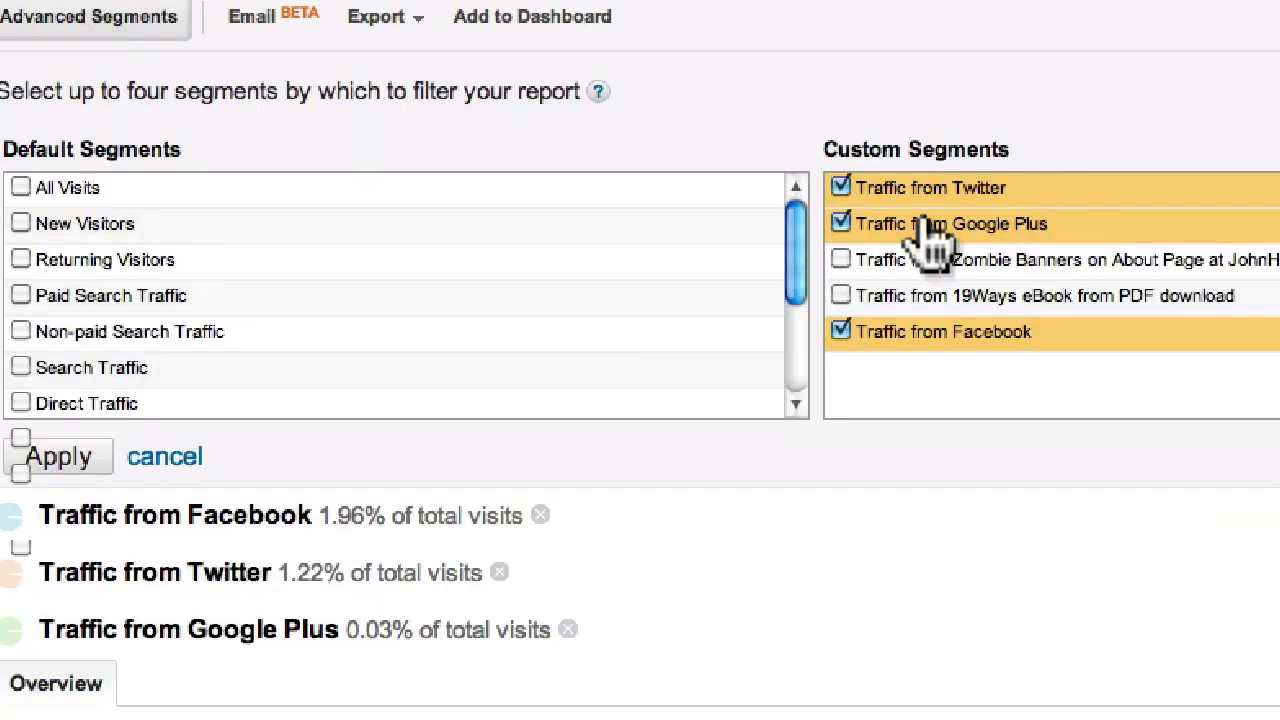
{"action": "left_click", "coordinate": [840, 188]}
{"action": "left_click", "coordinate": [840, 224]}
{"action": "left_click", "coordinate": [840, 332]}
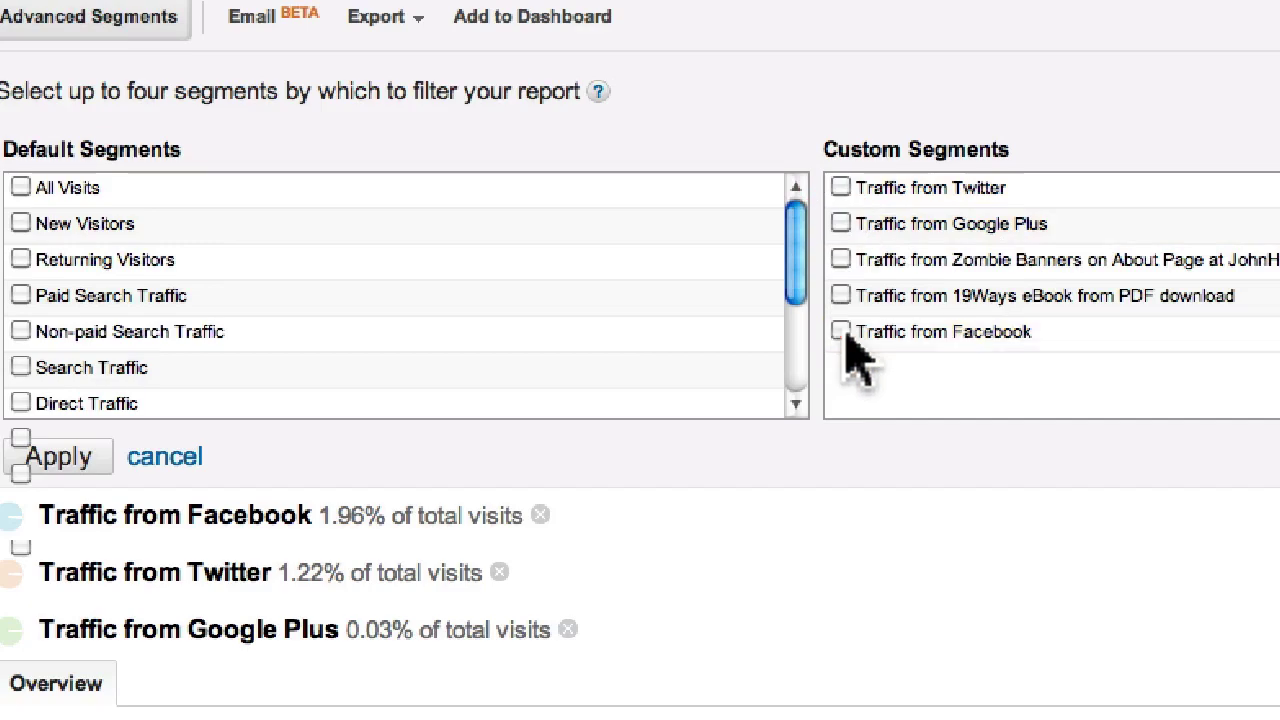
{"action": "left_click", "coordinate": [66, 457]}
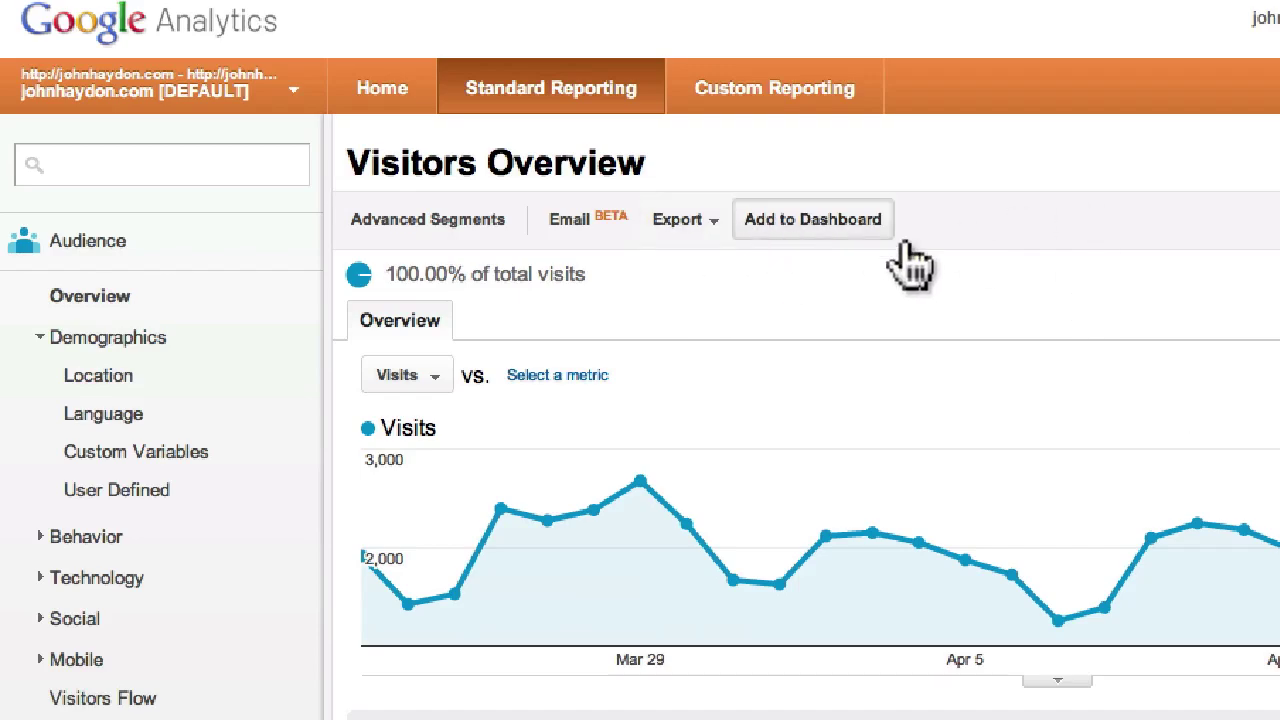
{"action": "scroll", "coordinate": [1034, 300], "scroll_direction": "down", "scroll_amount": 3}
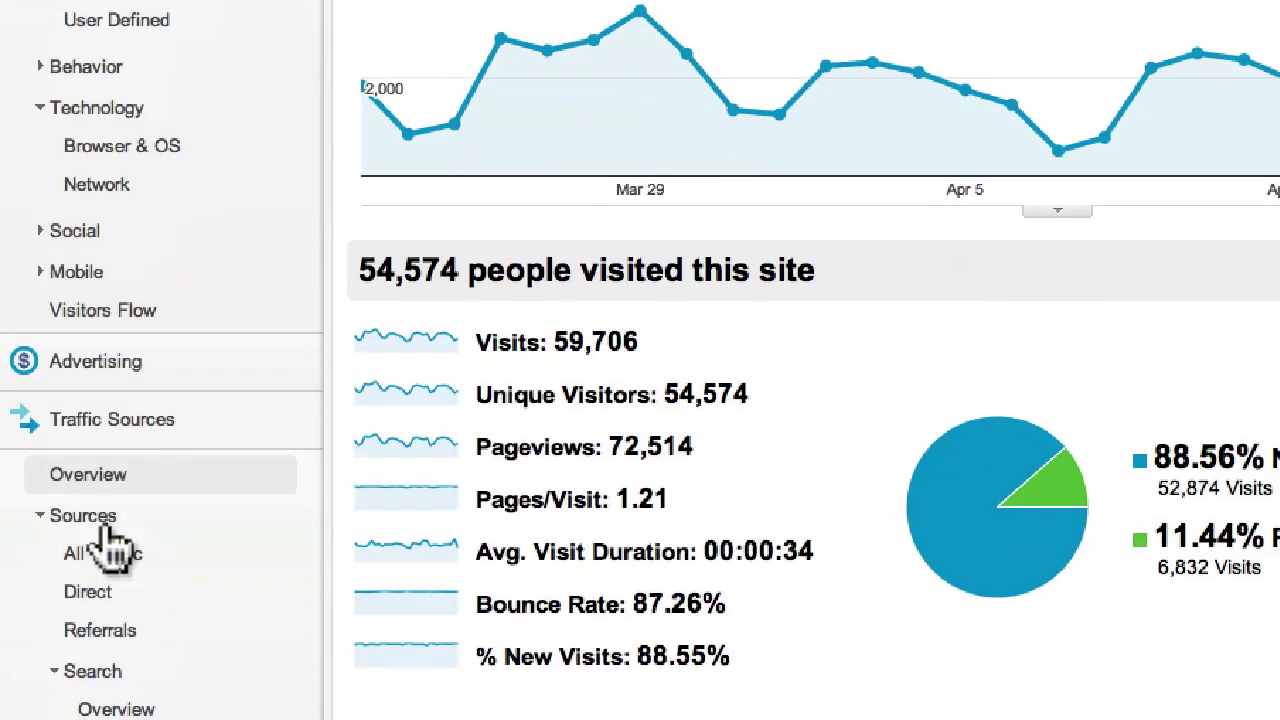
- Open Landing Pages and apply the Traffic from Twitter segment, showing 727 visits
{"action": "scroll", "coordinate": [113, 545], "scroll_direction": "down", "scroll_amount": 10}
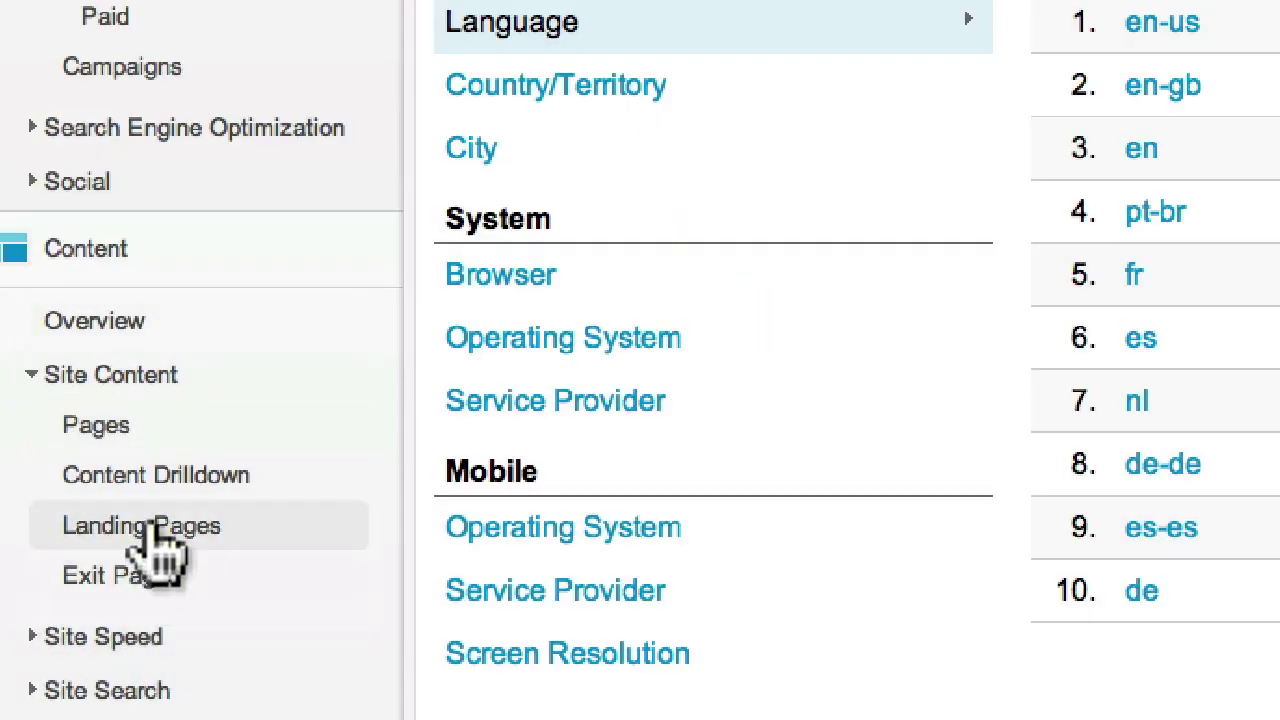
{"action": "left_click", "coordinate": [150, 530]}
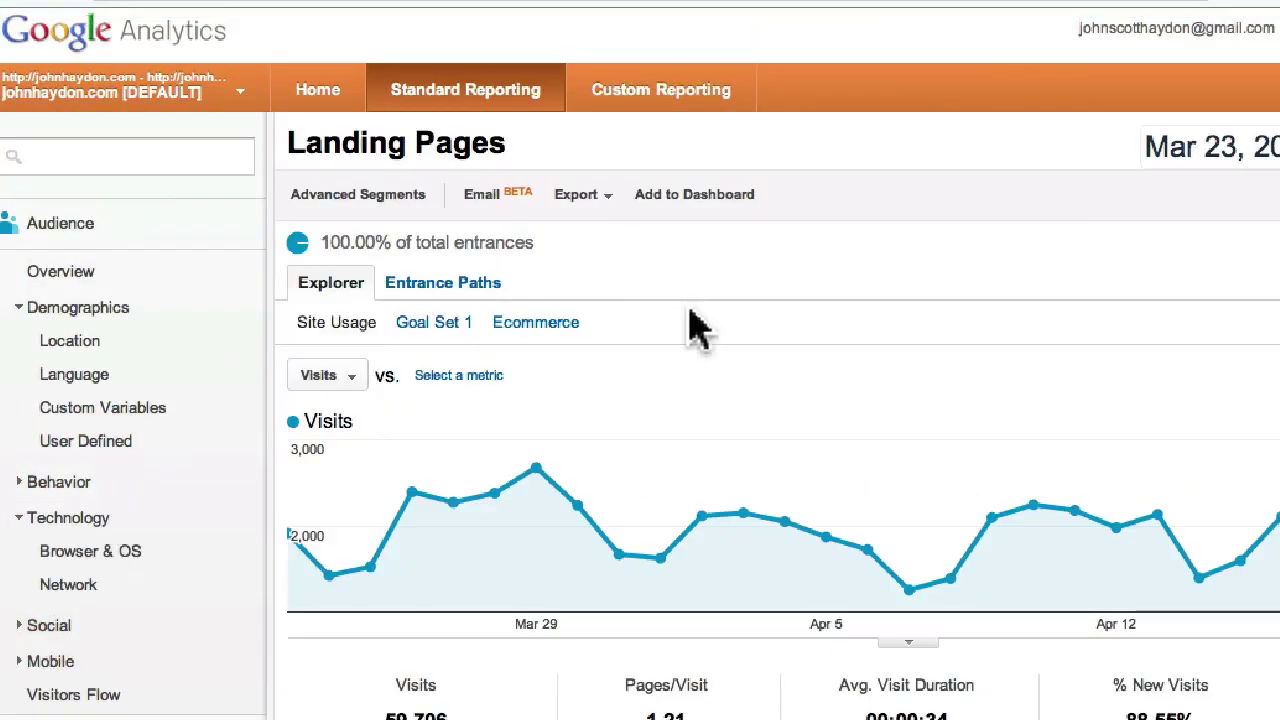
{"action": "left_click", "coordinate": [415, 203]}
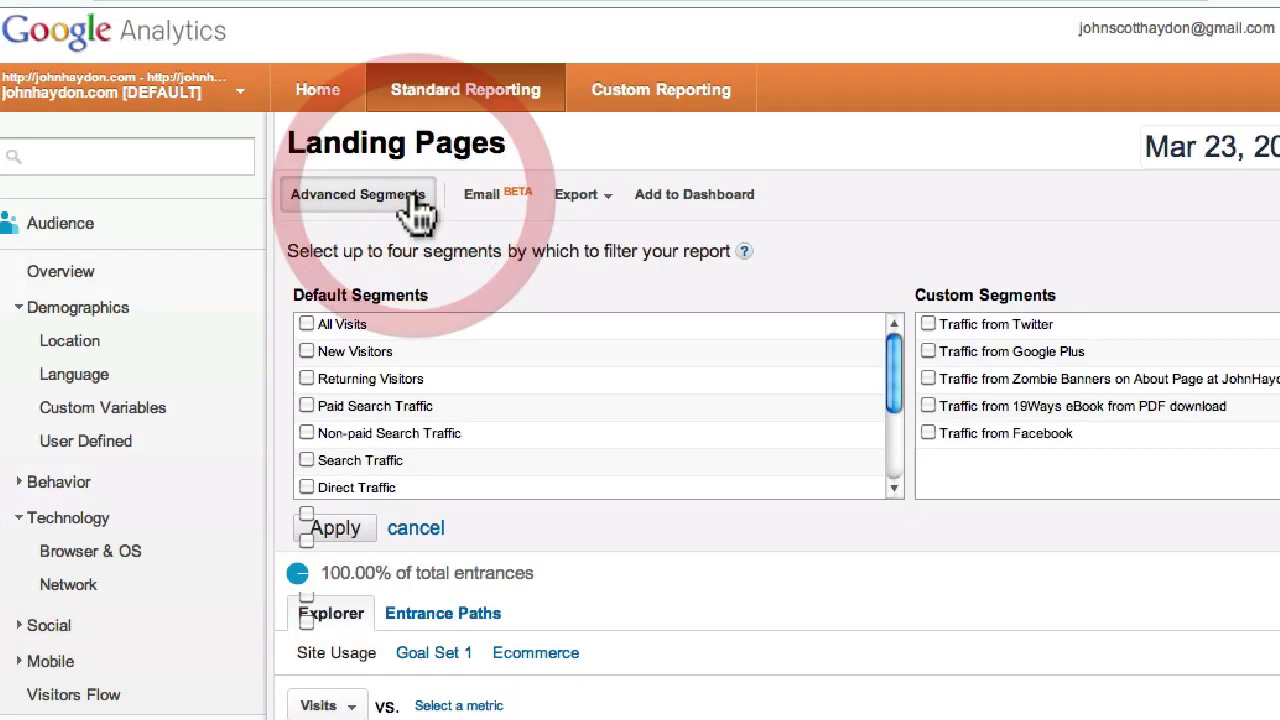
{"action": "left_click", "coordinate": [929, 324]}
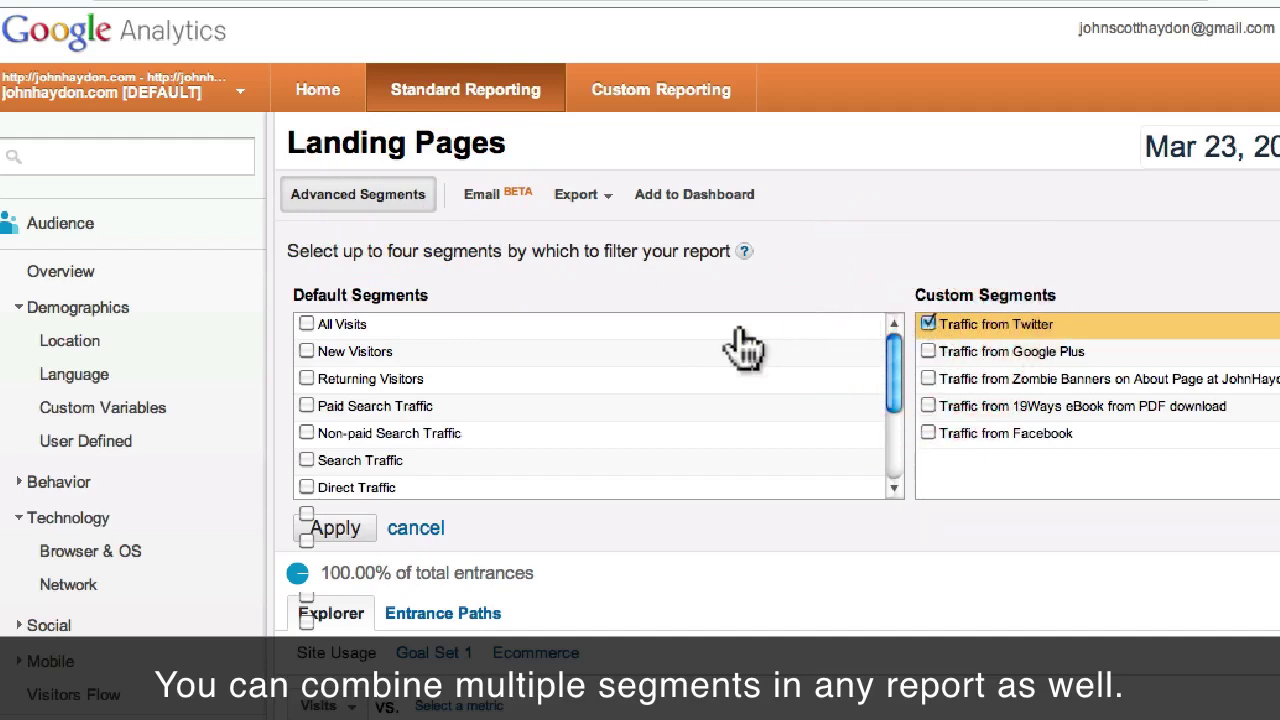
{"action": "left_click", "coordinate": [340, 528]}
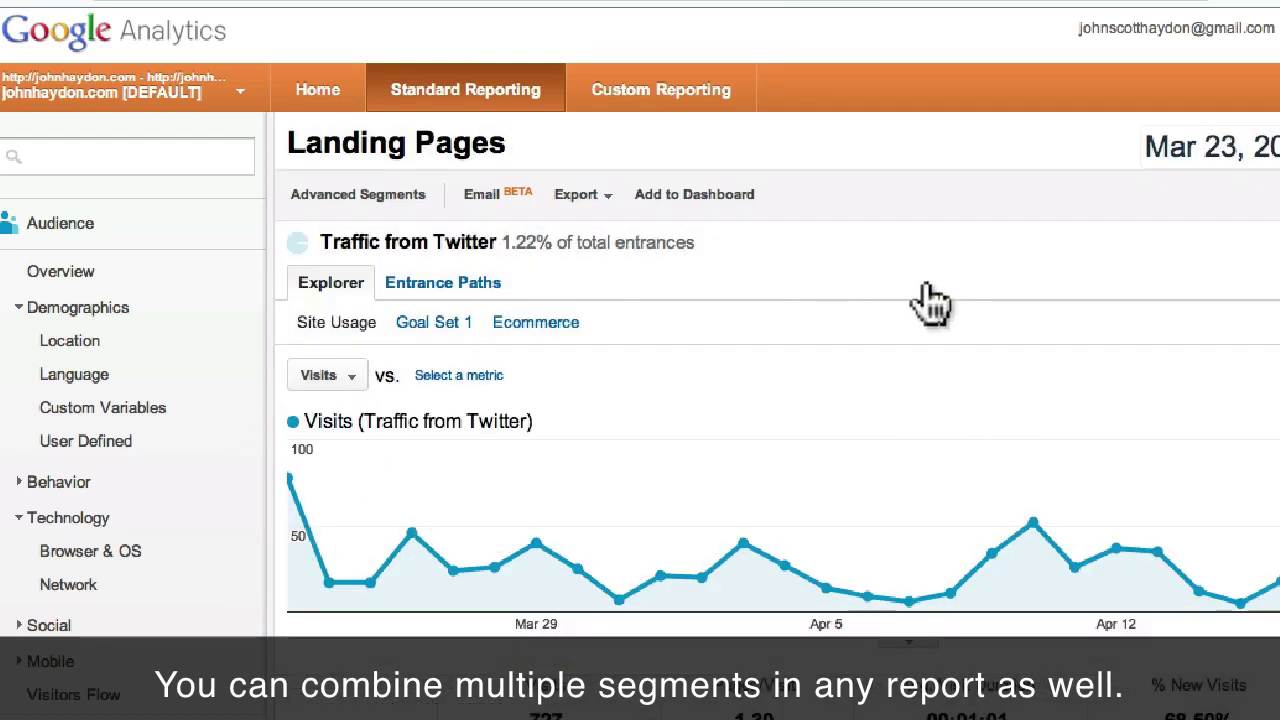
{"action": "scroll", "coordinate": [929, 300], "scroll_direction": "down", "scroll_amount": 1}
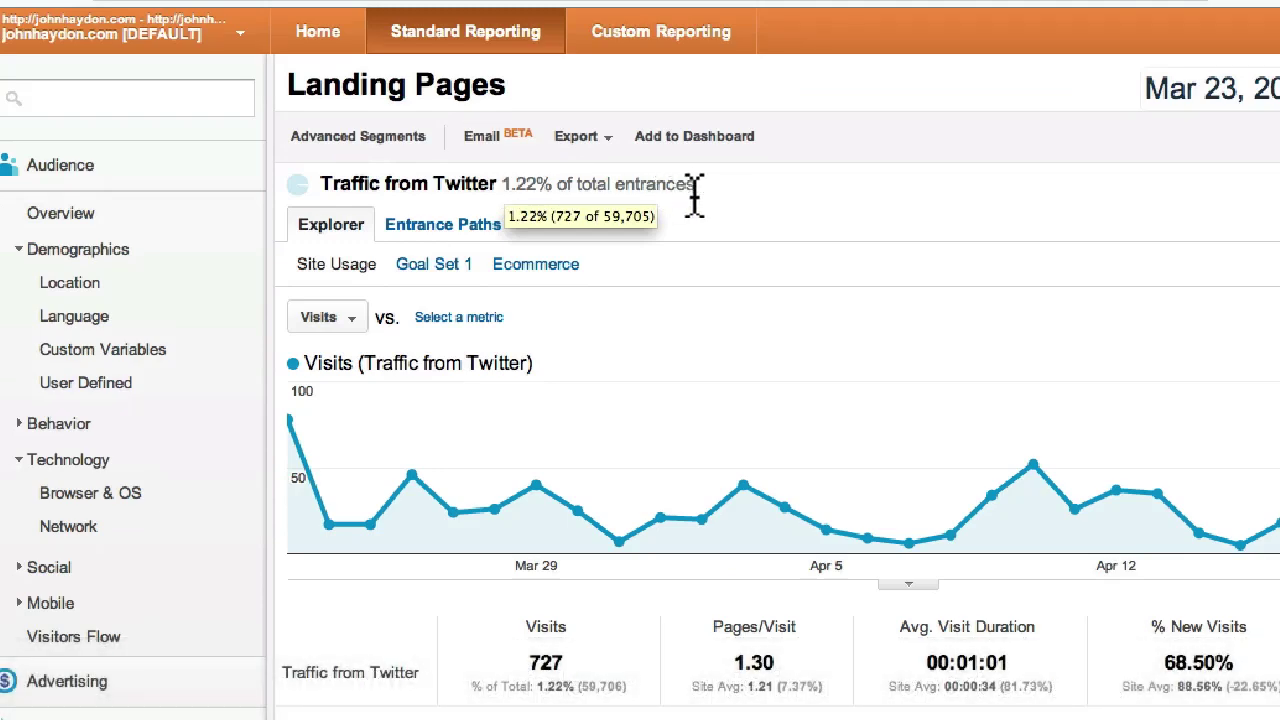
{"action": "scroll", "coordinate": [900, 250], "scroll_direction": "up", "scroll_amount": 1}
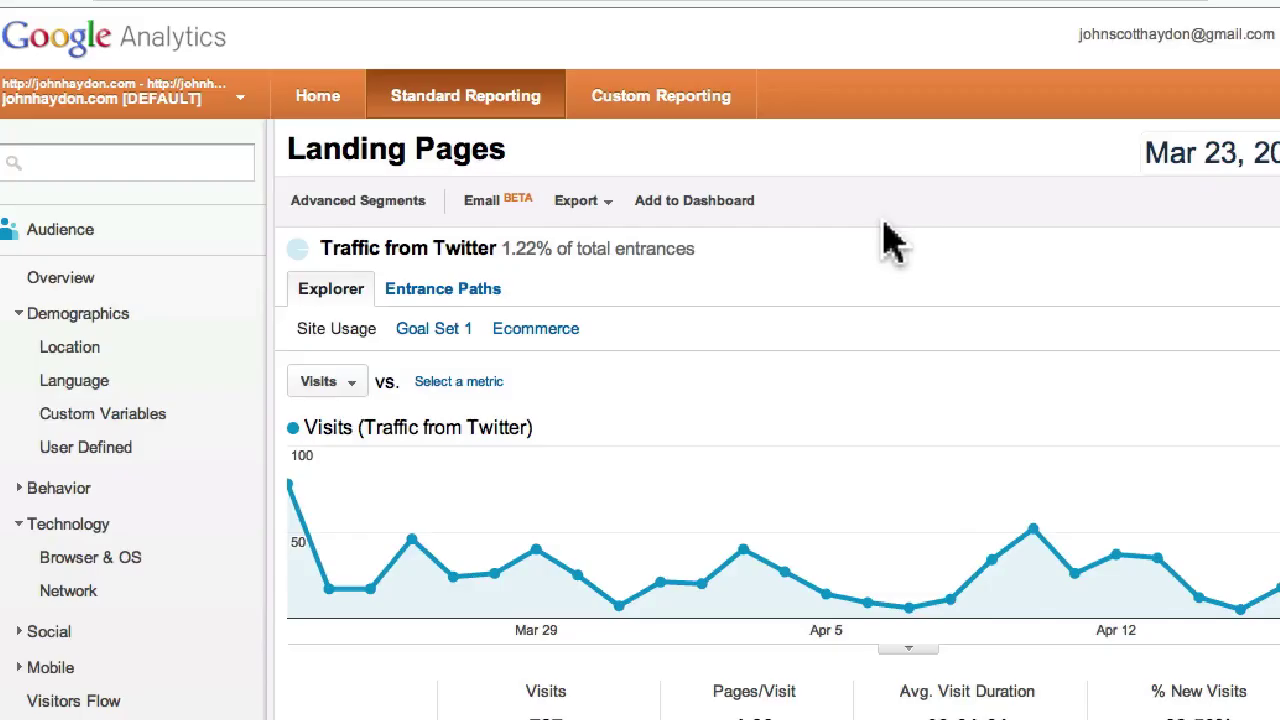